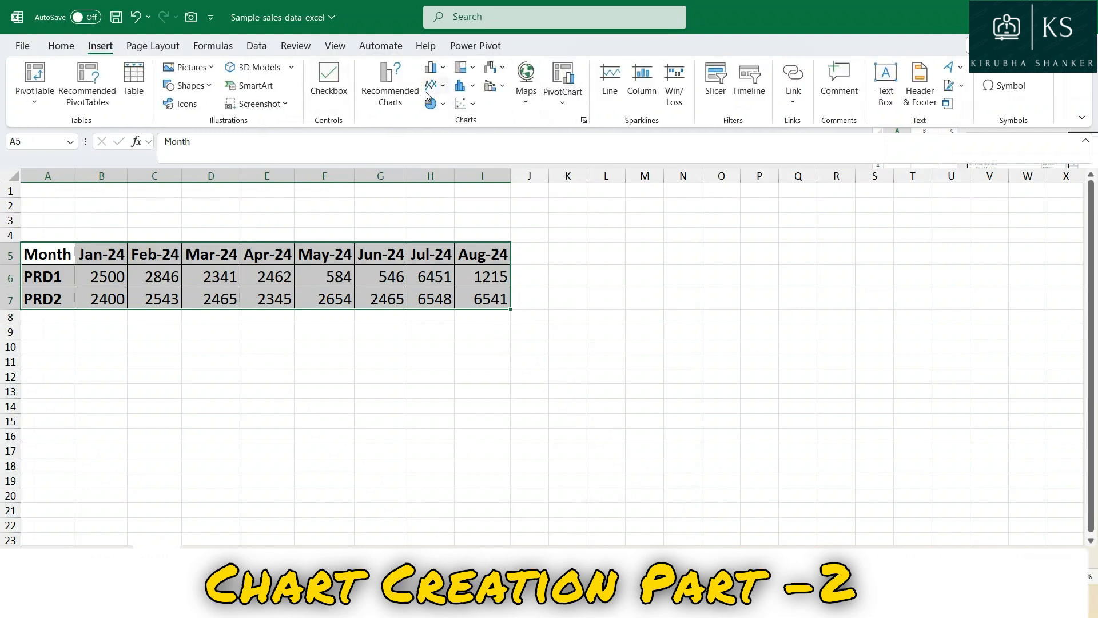
Insert a 2-D Line chart from the monthly data in A5:I7 and place it beside the table, starting around column K.
left_click(440, 69)
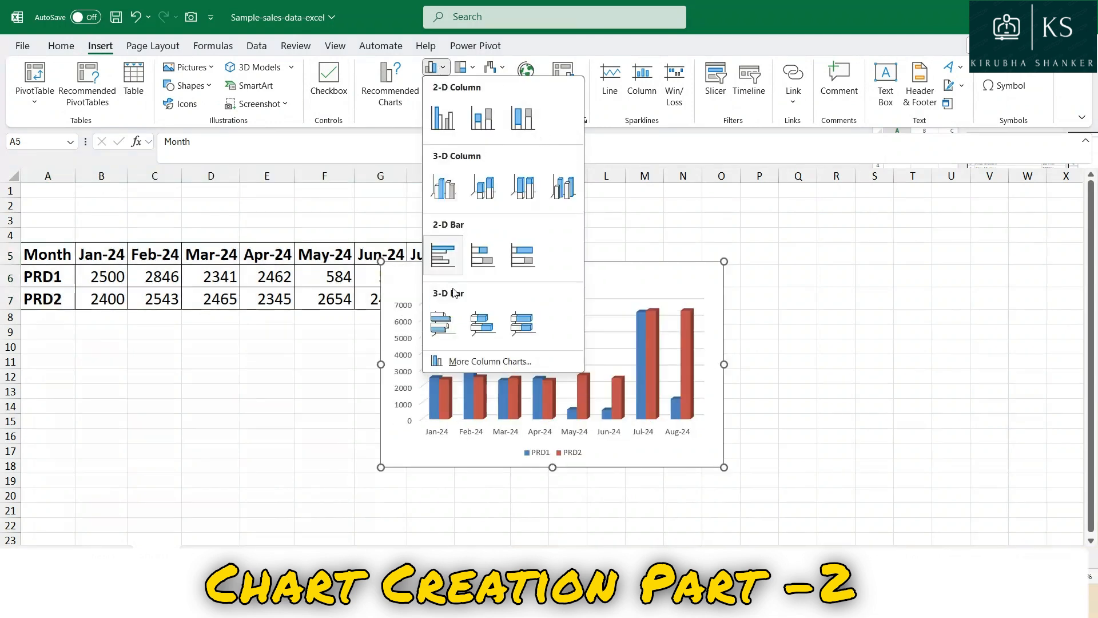
left_click(413, 118)
left_click(438, 86)
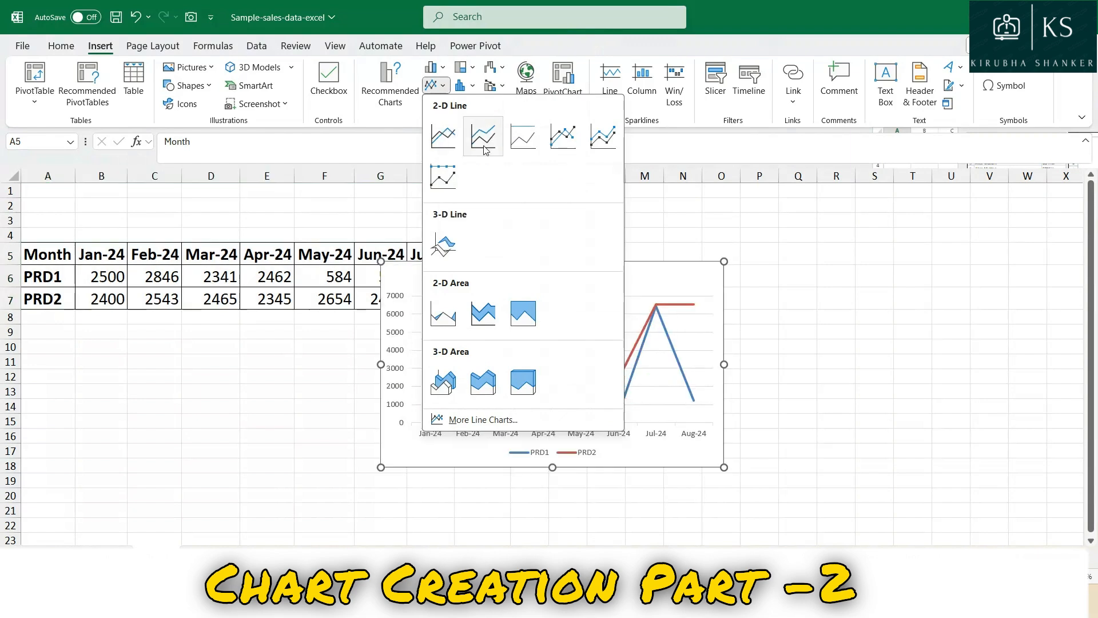
left_click(447, 138)
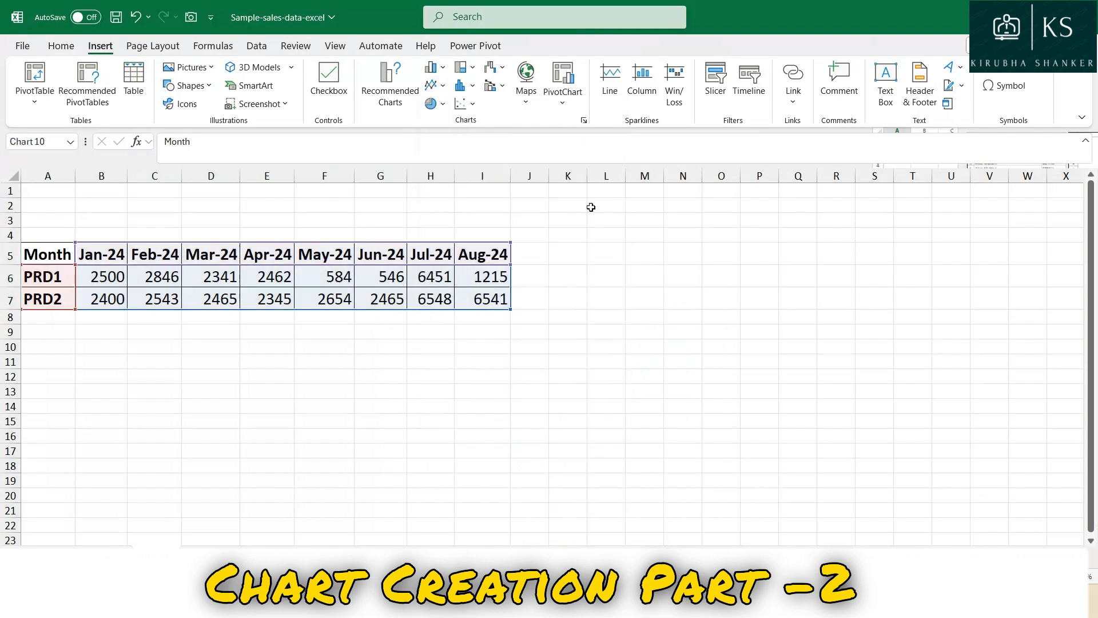
left_click_drag(628, 272, 833, 243)
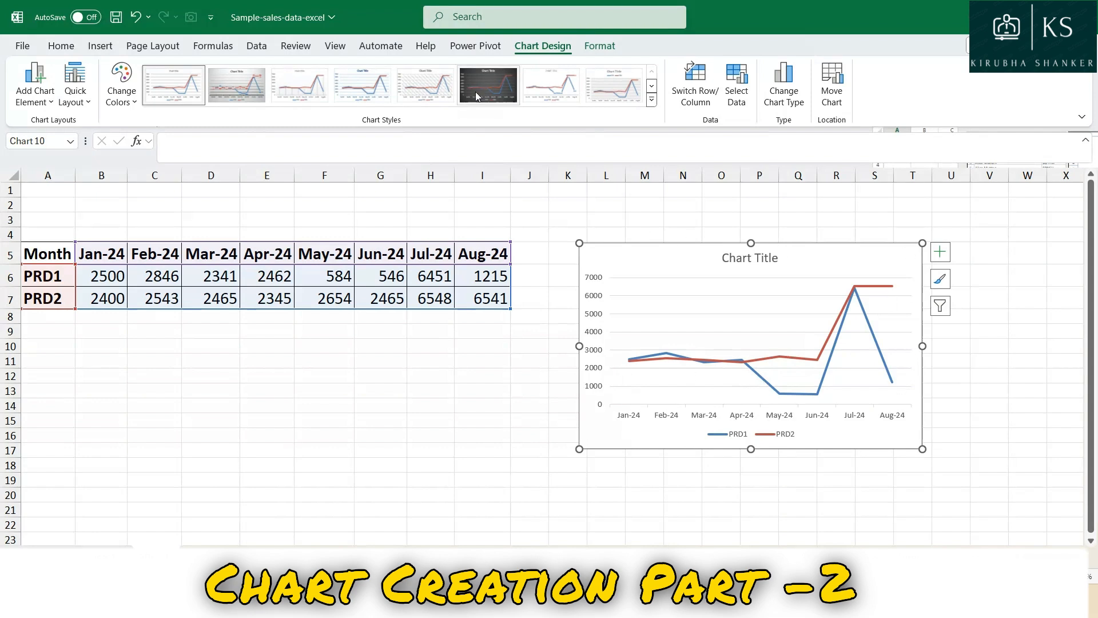
Insert a 2-D 100% Stacked Line chart from the monthly PRD1 and PRD2 data in A5:I7.
left_click(100, 45)
left_click(380, 376)
left_click_drag(40, 254, 476, 301)
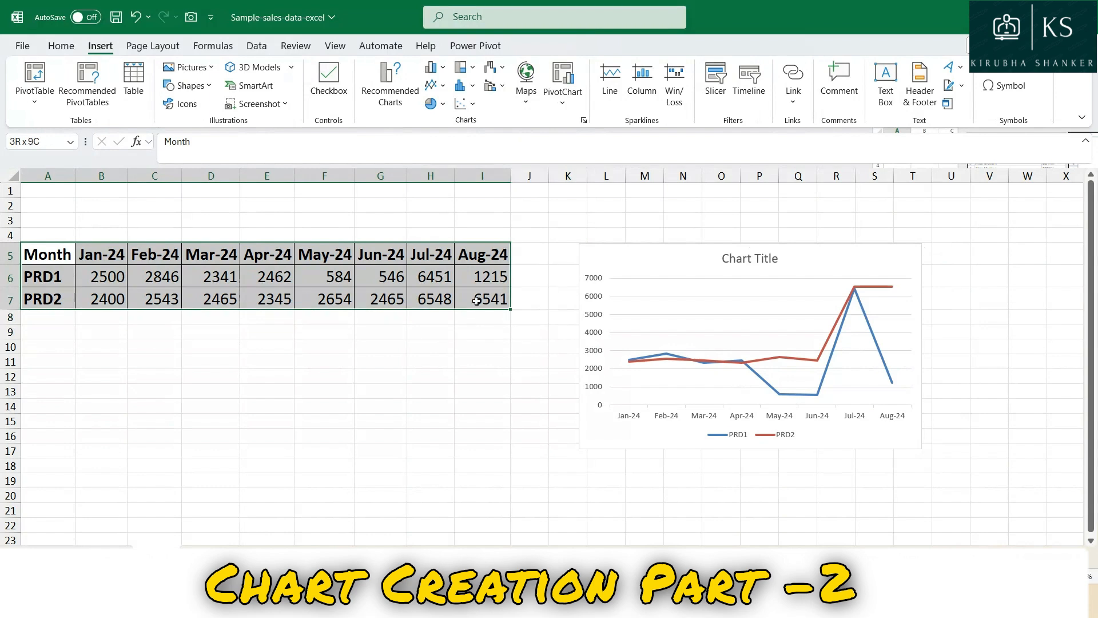
left_click(435, 85)
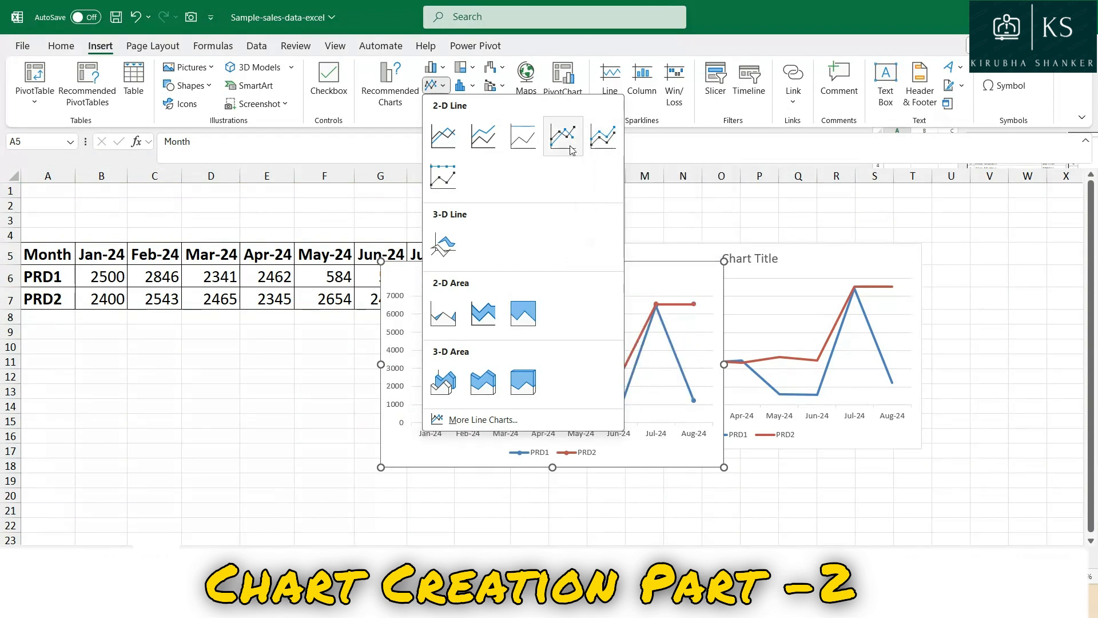
left_click(521, 151)
Move the 100% Stacked Line chart directly below the data table, starting at column A.
left_click(479, 298)
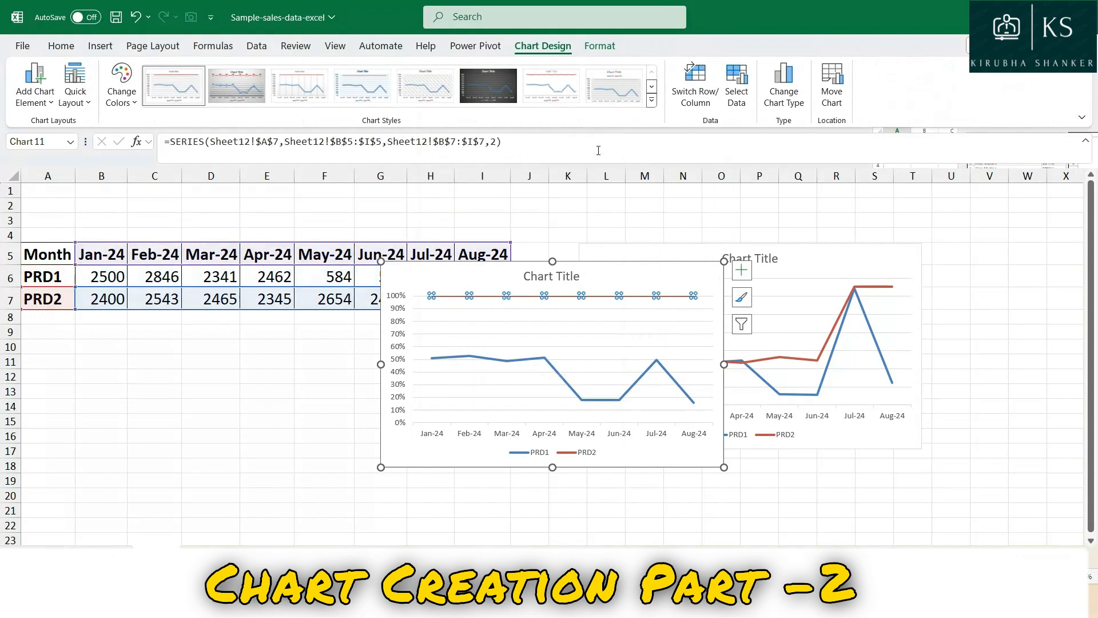
left_click(368, 347)
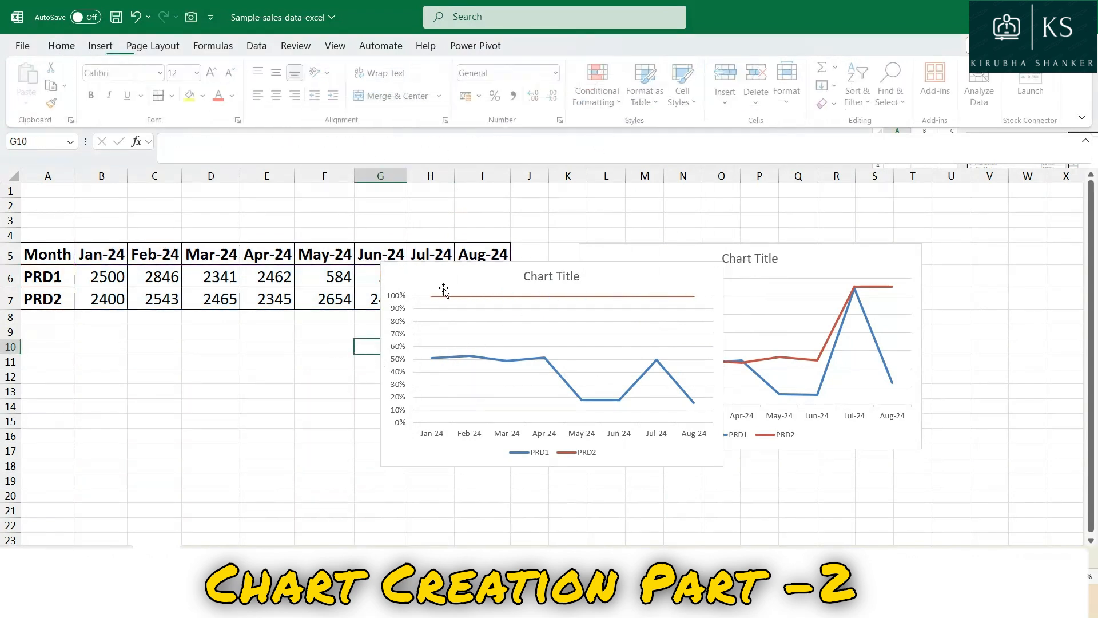
left_click_drag(393, 292, 33, 344)
left_click_drag(167, 314, 173, 315)
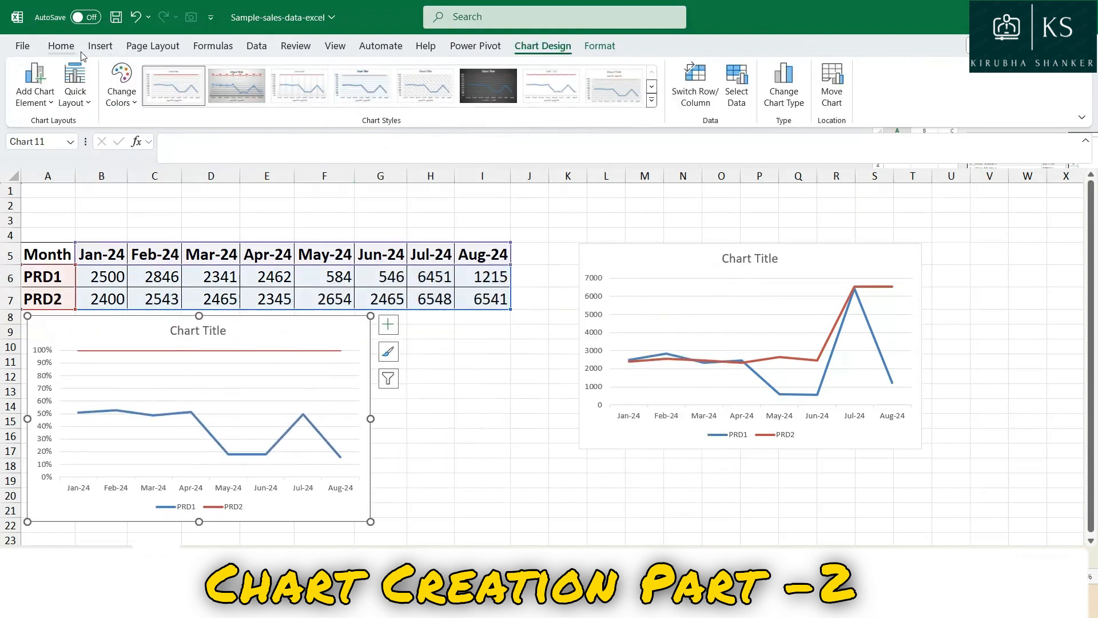
Insert a 3-D Line chart from A5:I7 and move it so it overlaps the first line chart around columns N to W.
left_click(101, 271)
left_click_drag(48, 254, 501, 300)
left_click(102, 47)
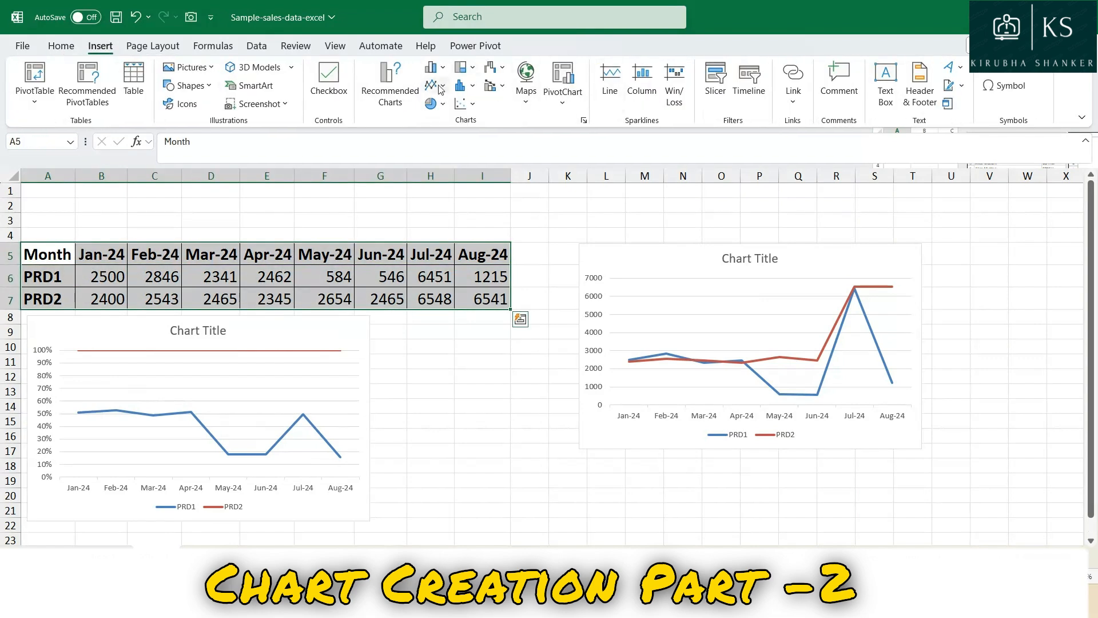
left_click(440, 85)
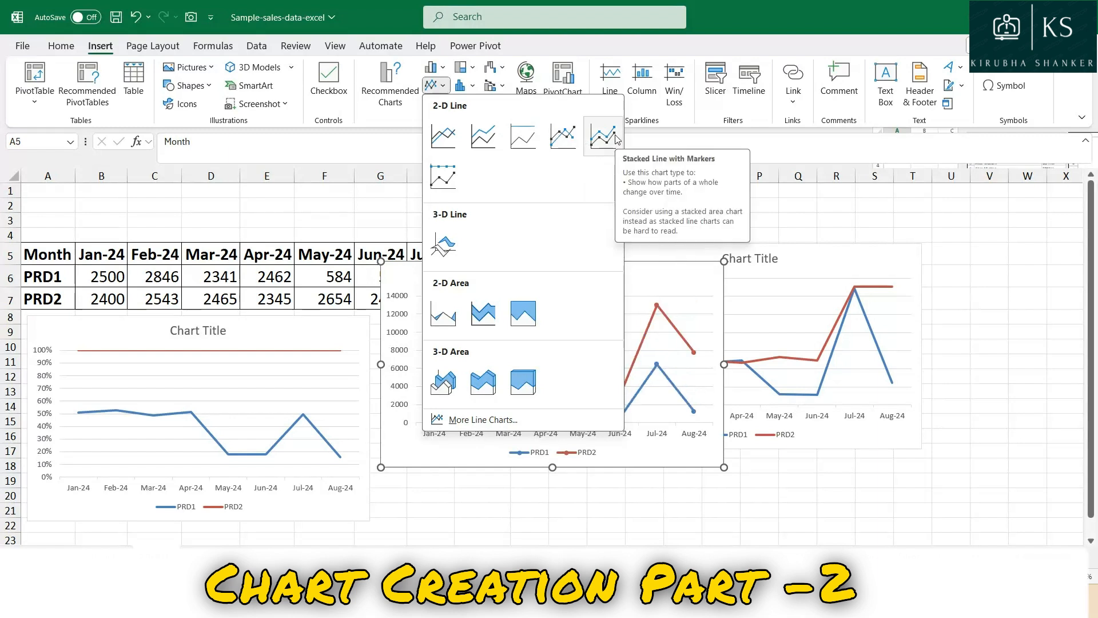
left_click(444, 249)
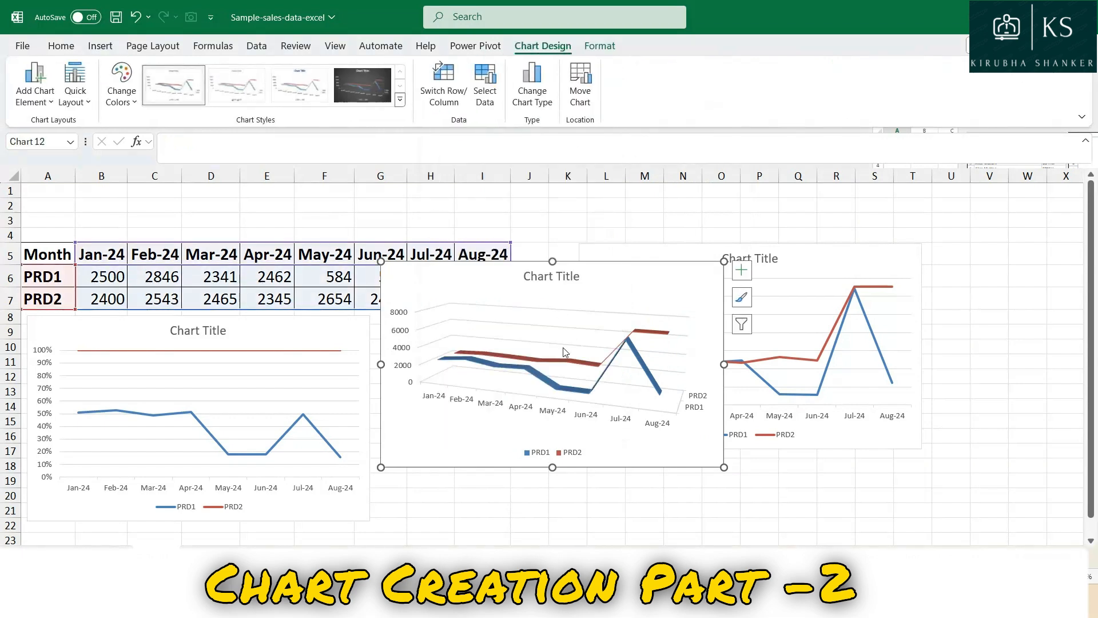
left_click_drag(666, 261, 976, 259)
Insert a 3-D Stacked Area chart from the monthly PRD1 and PRD2 data in A5:I7.
left_click(100, 46)
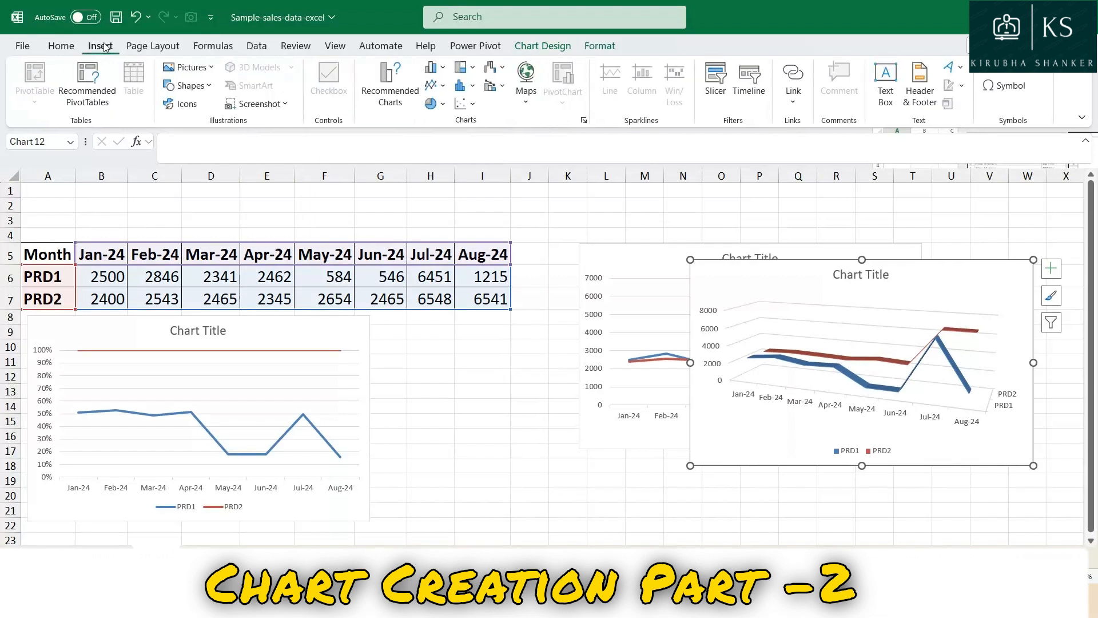
left_click(81, 323)
left_click(82, 205)
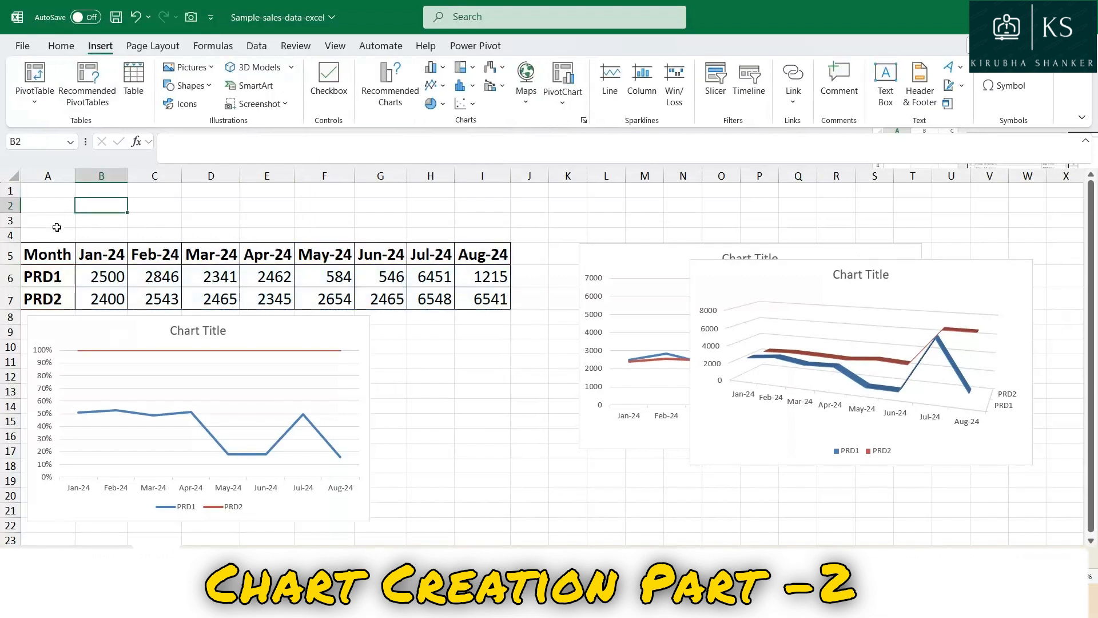
left_click_drag(52, 252, 457, 296)
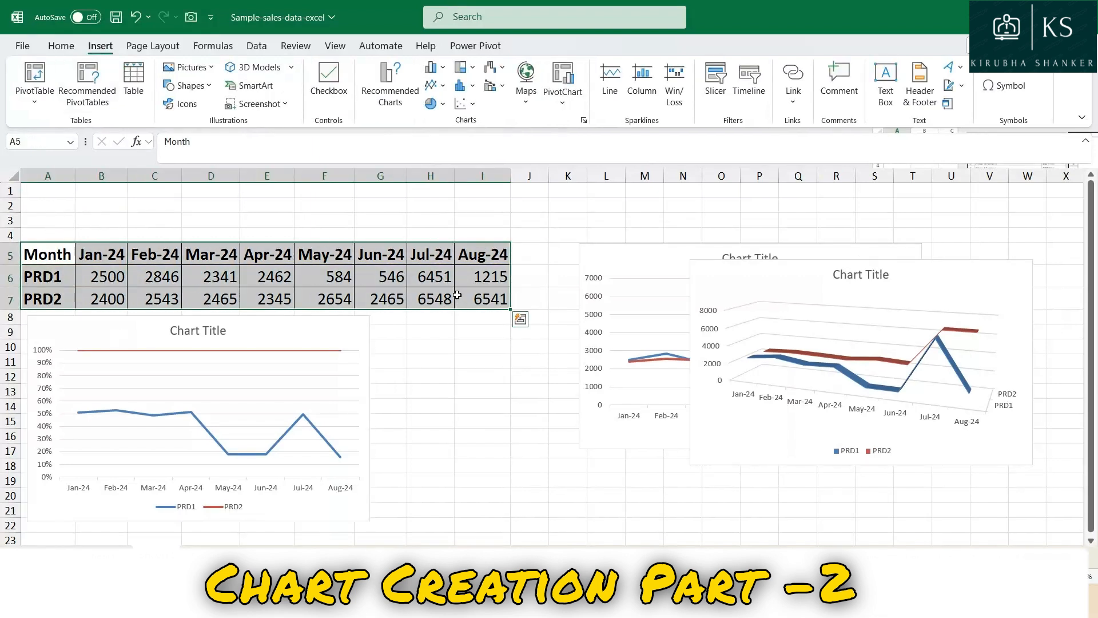
left_click(435, 85)
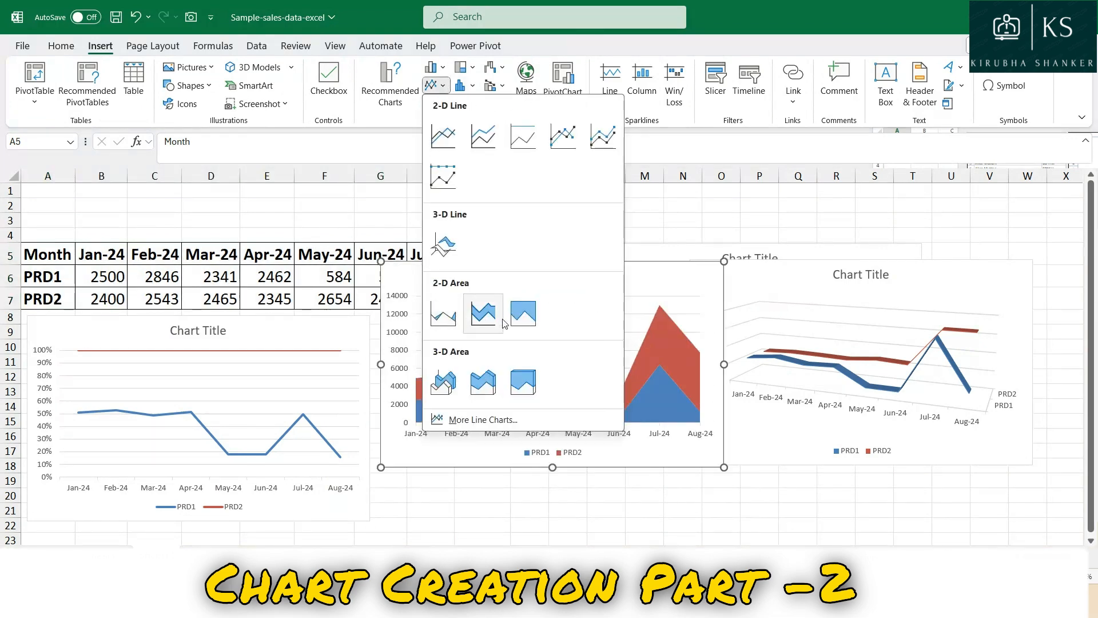
left_click(484, 381)
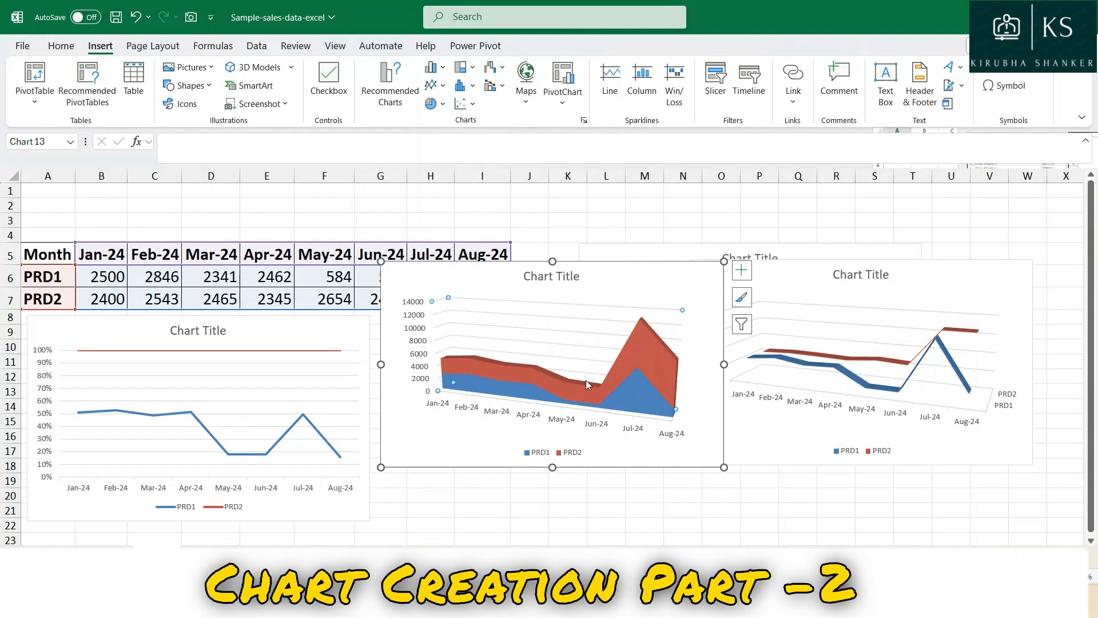
Apply the dark-background chart style to the 3-D Line chart.
left_click(808, 336)
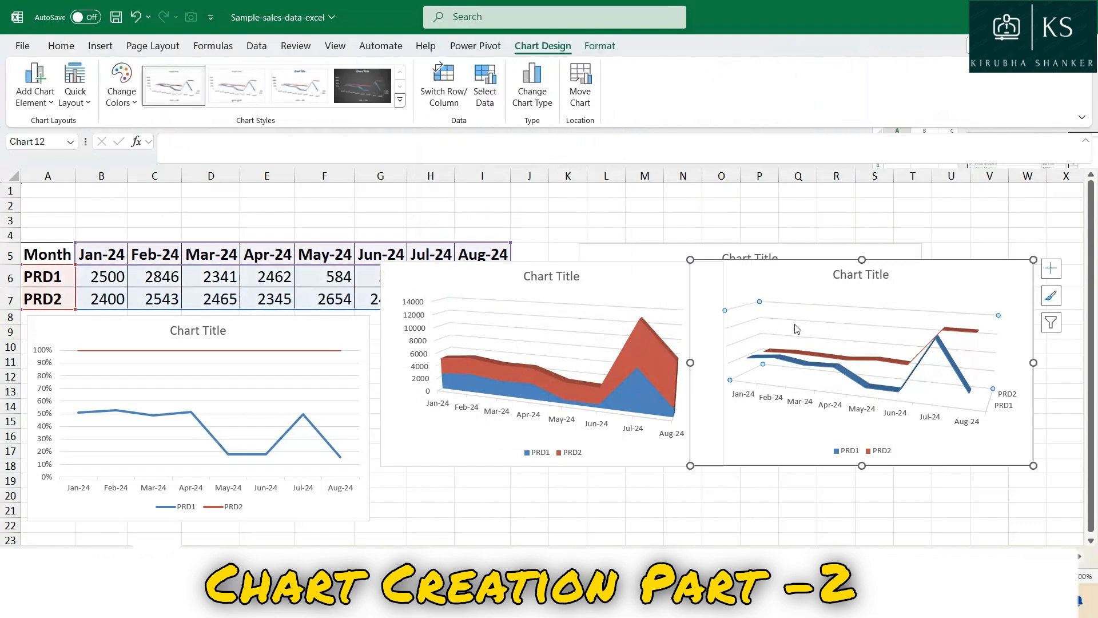
left_click(1052, 303)
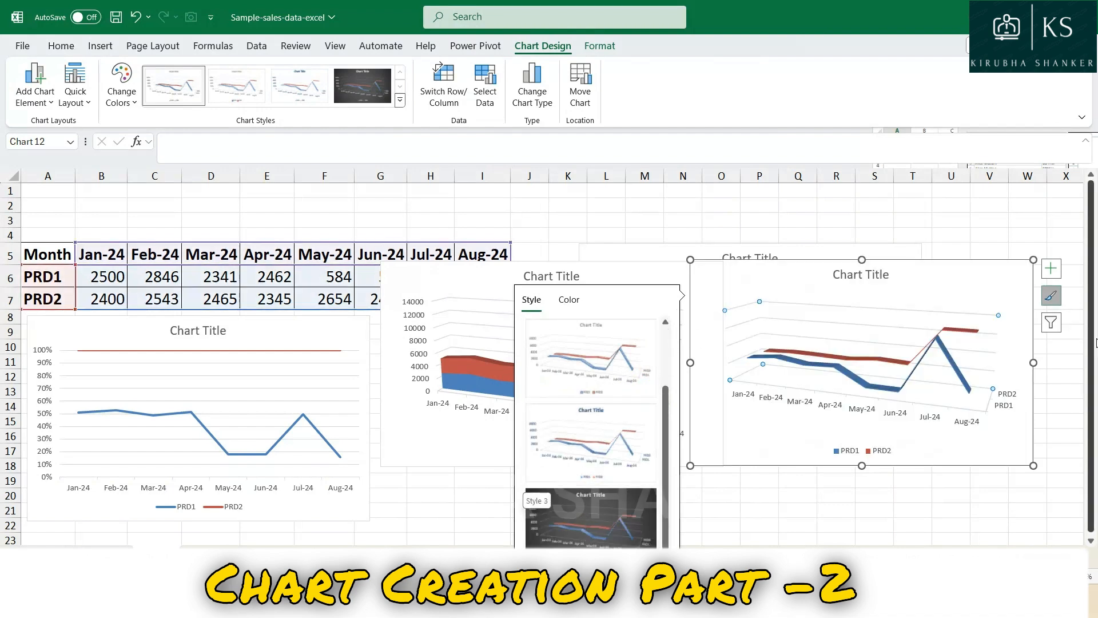
left_click(986, 303)
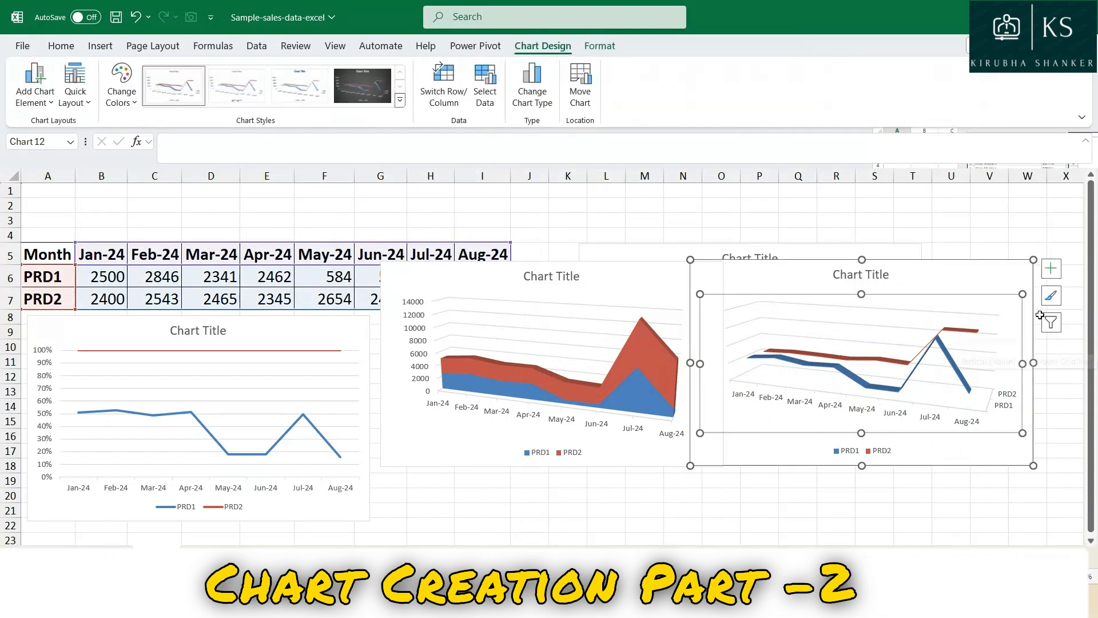
left_click(1052, 296)
scroll(589, 504, "down", 2)
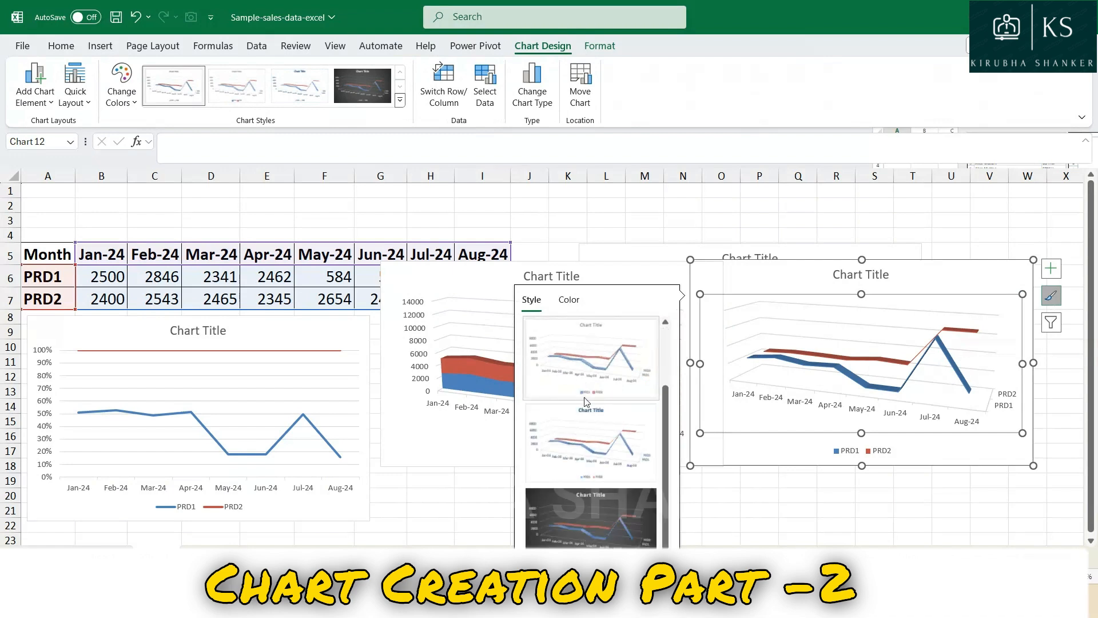
left_click(583, 522)
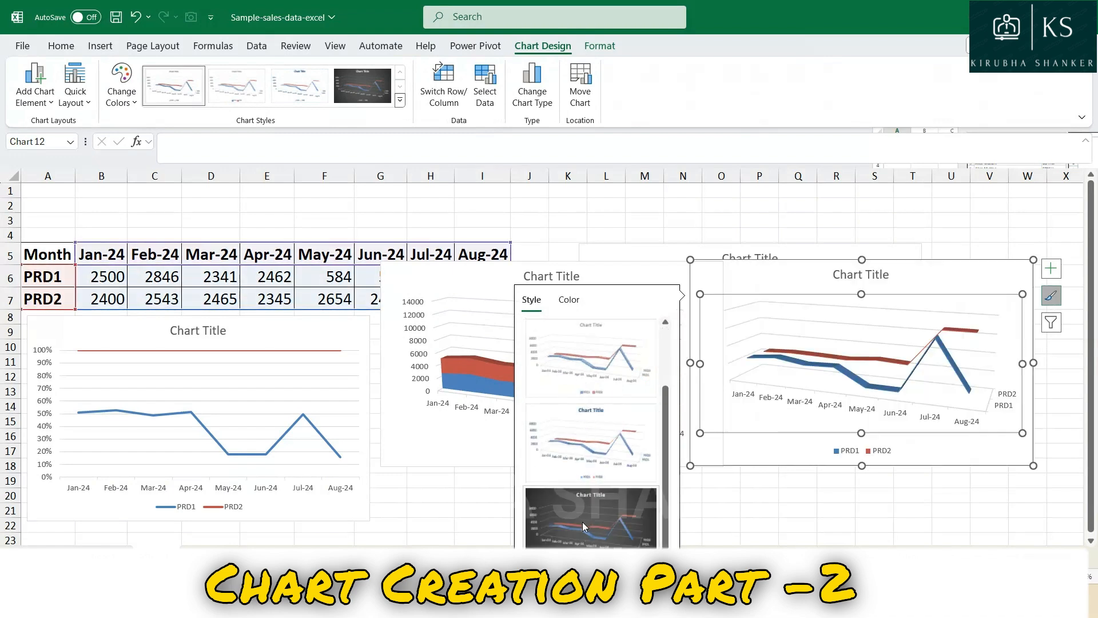
Add data labels to the 3-D Line chart and display them as data callouts.
left_click(1051, 268)
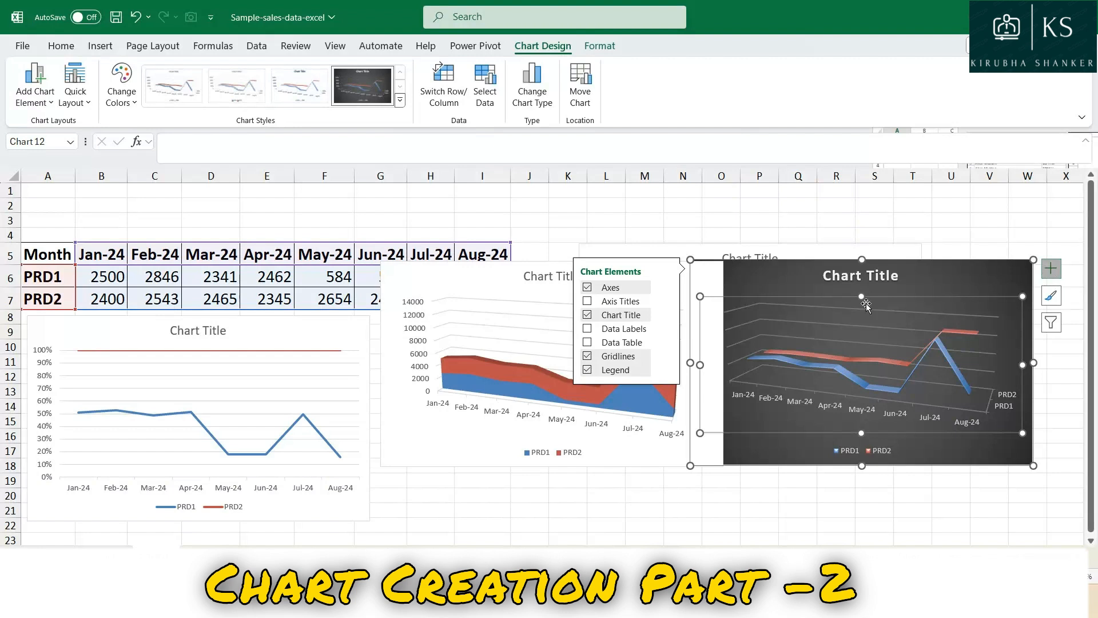
left_click(588, 330)
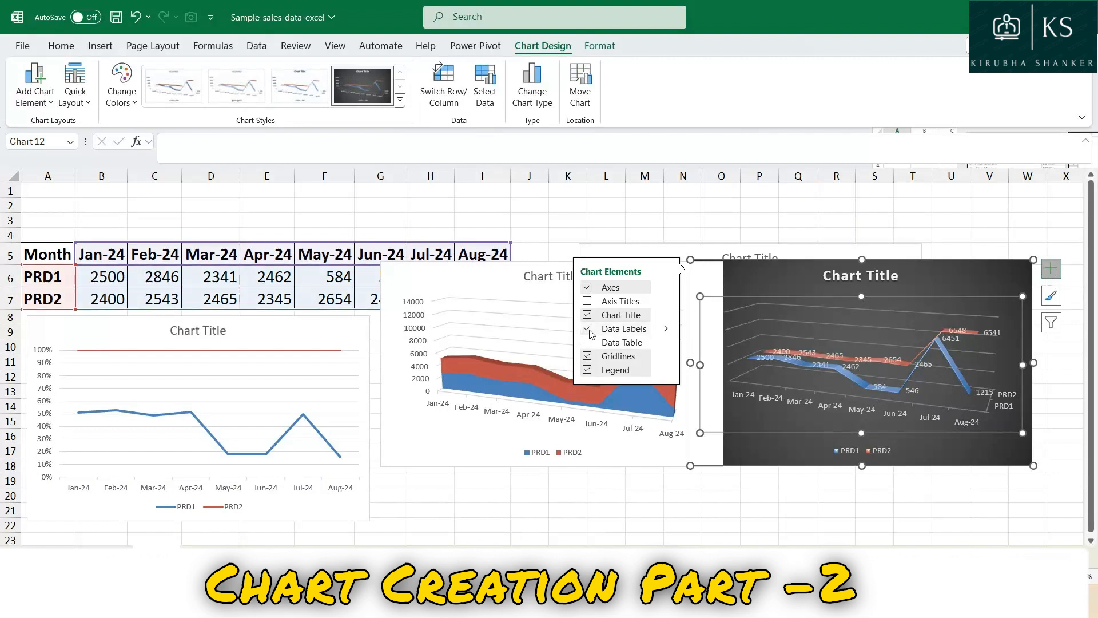
left_click(666, 329)
left_click(713, 341)
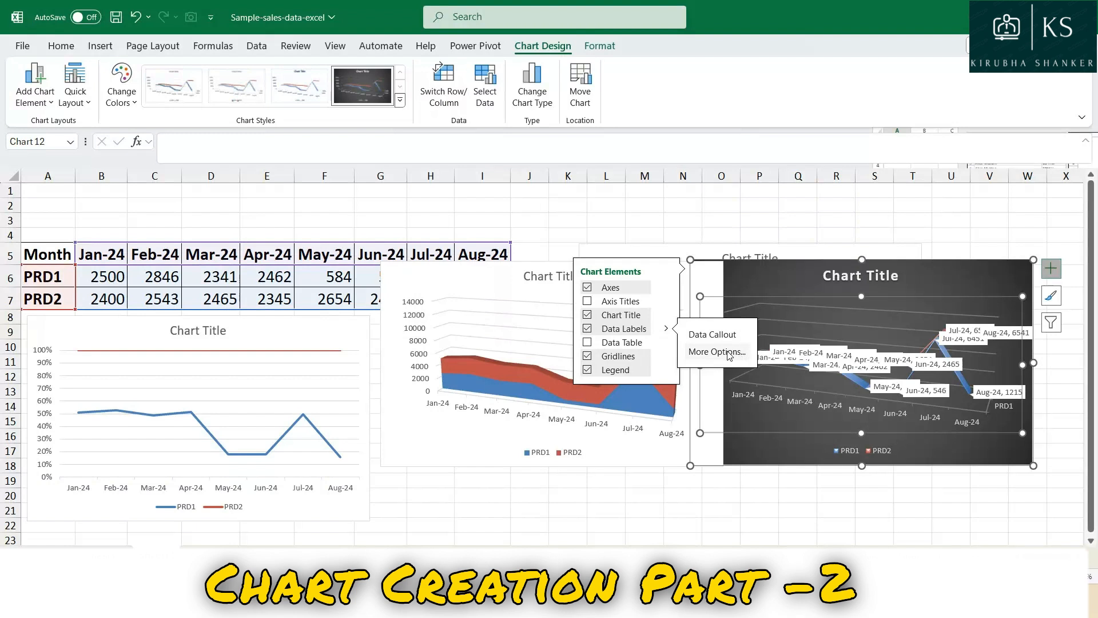
Format the PRD1 data labels of the 3-D Line chart with No fill and a Solid line border.
left_click(717, 352)
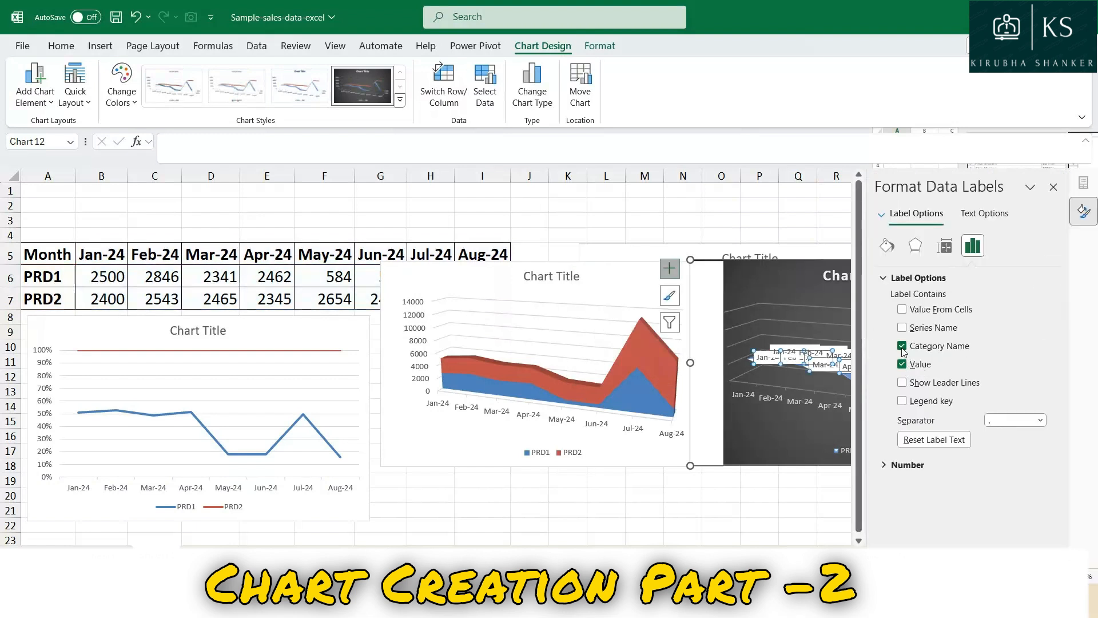
left_click(887, 246)
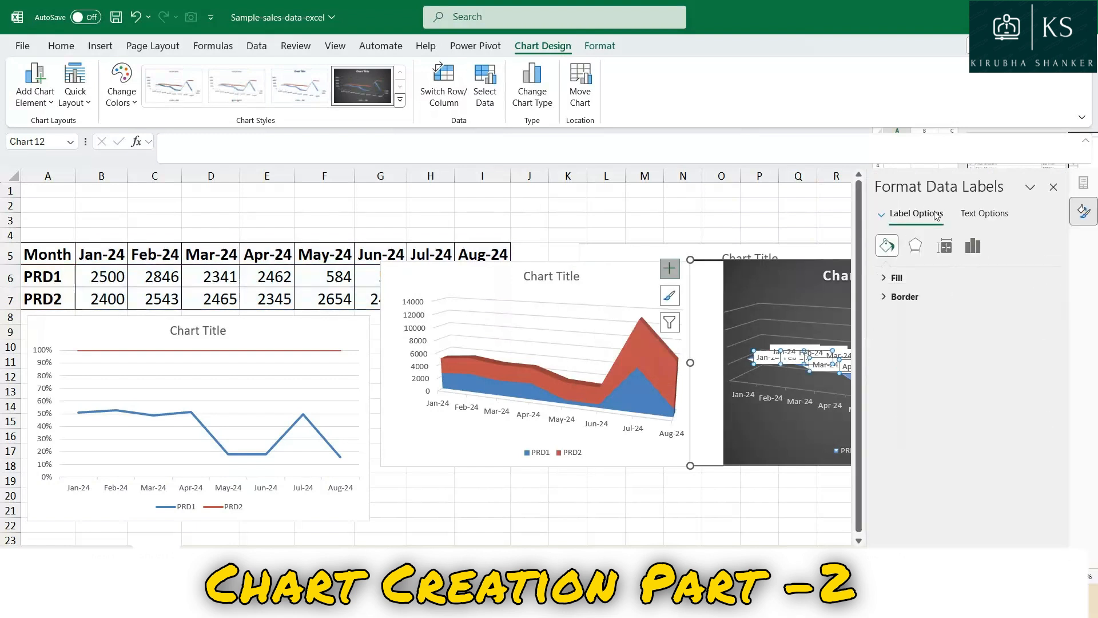
left_click(984, 212)
left_click(910, 214)
left_click(887, 246)
left_click(892, 281)
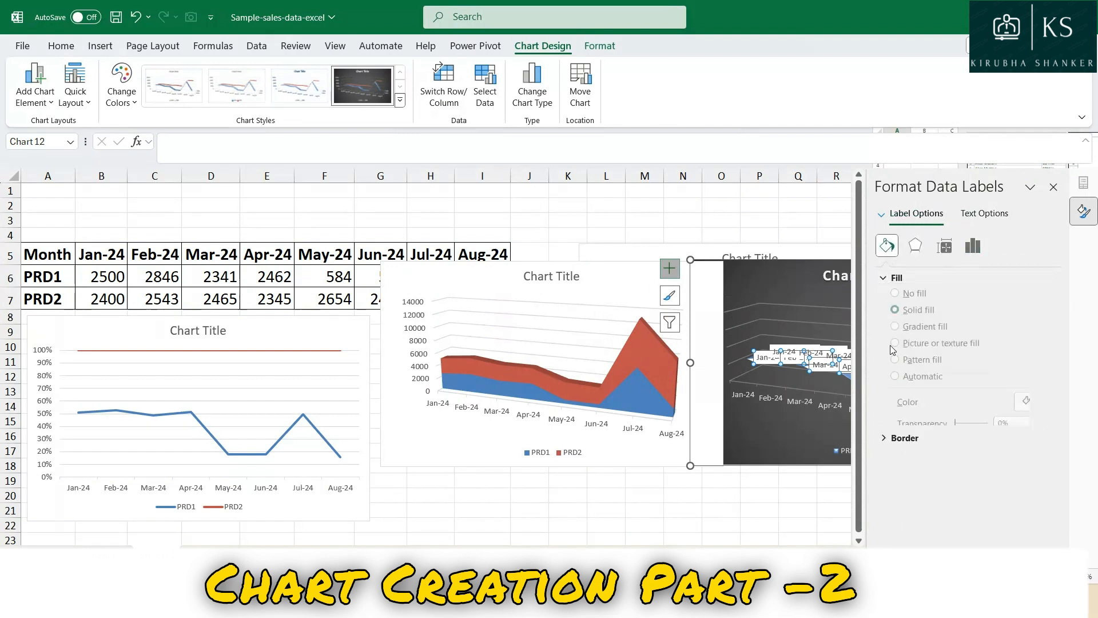
left_click(884, 454)
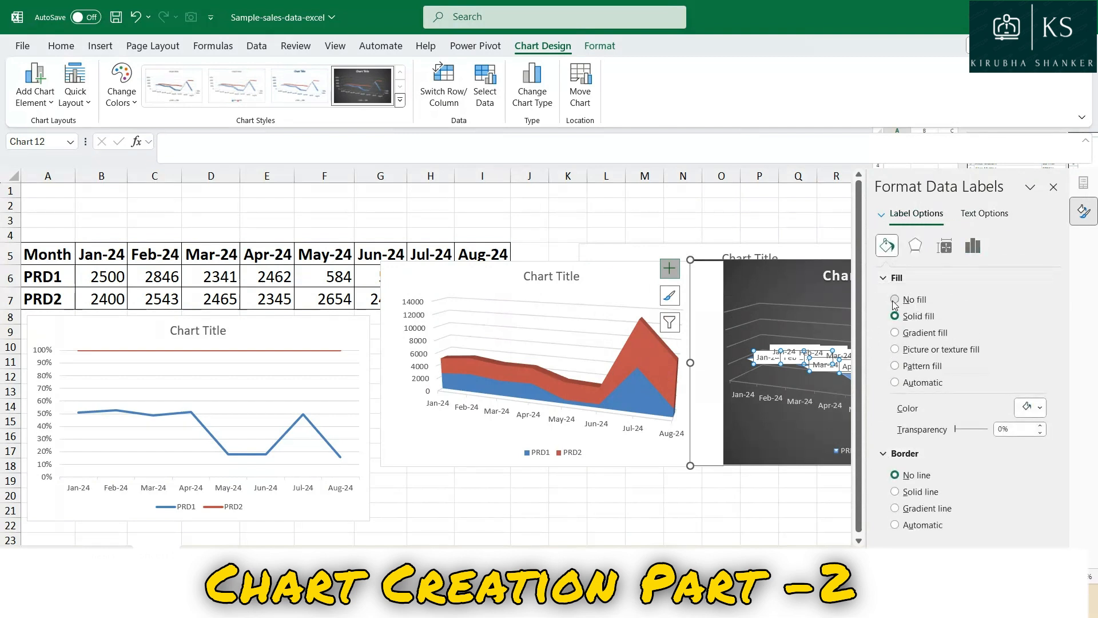
left_click(894, 302)
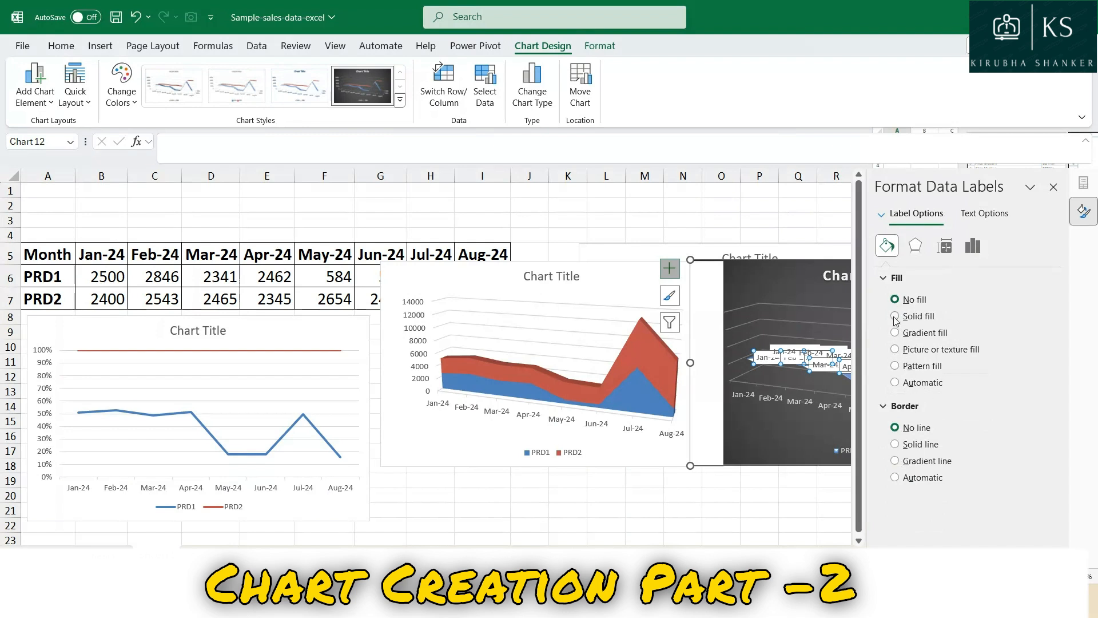
left_click(895, 444)
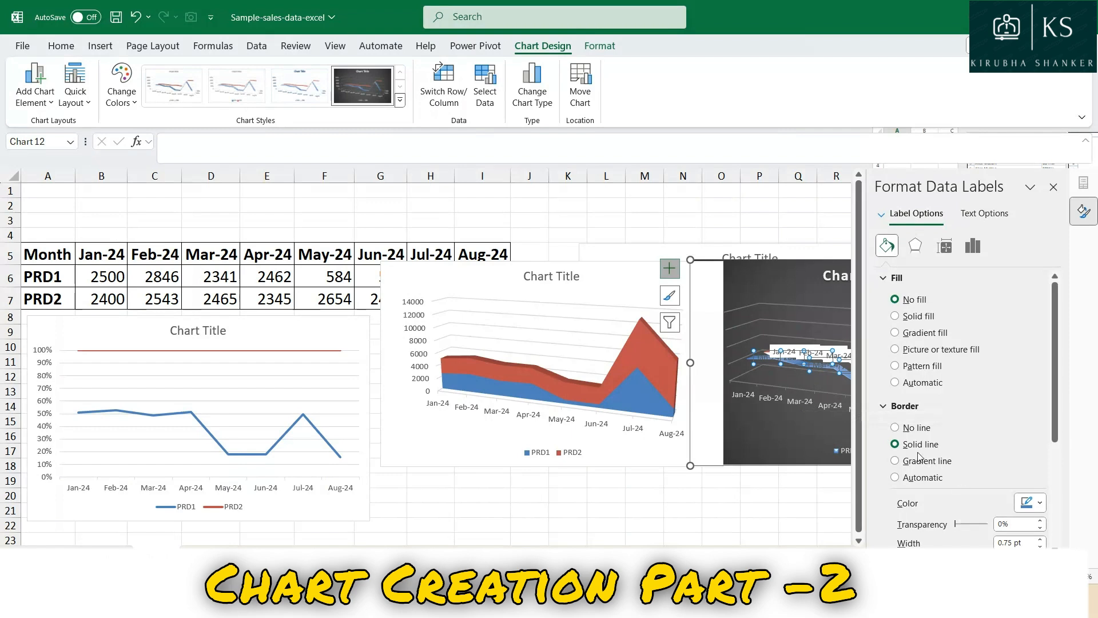
left_click(822, 373)
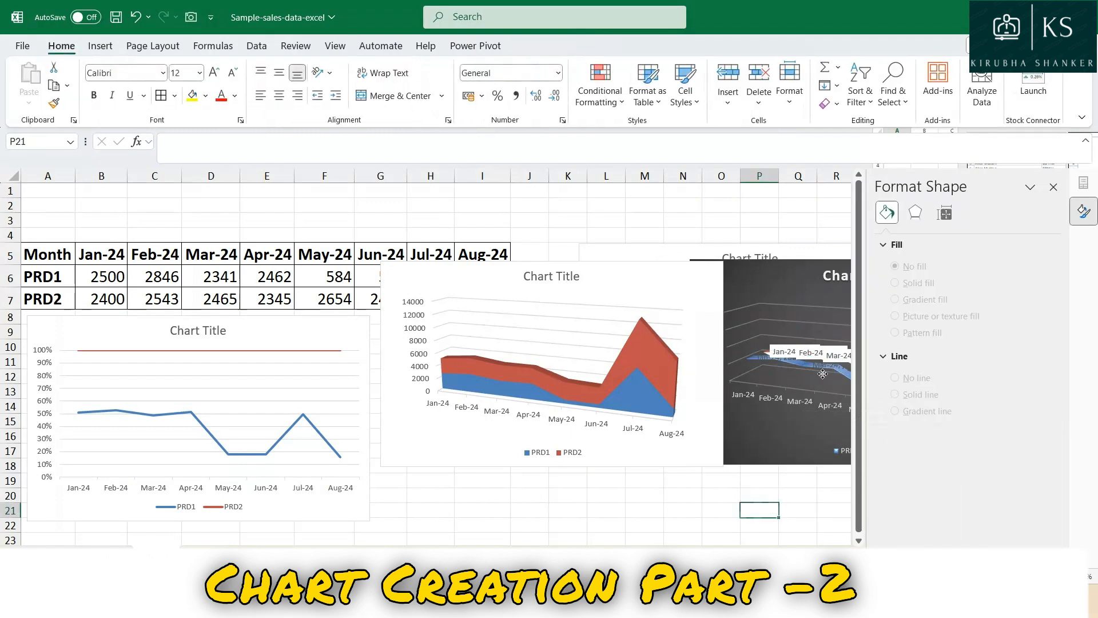
left_click(811, 372)
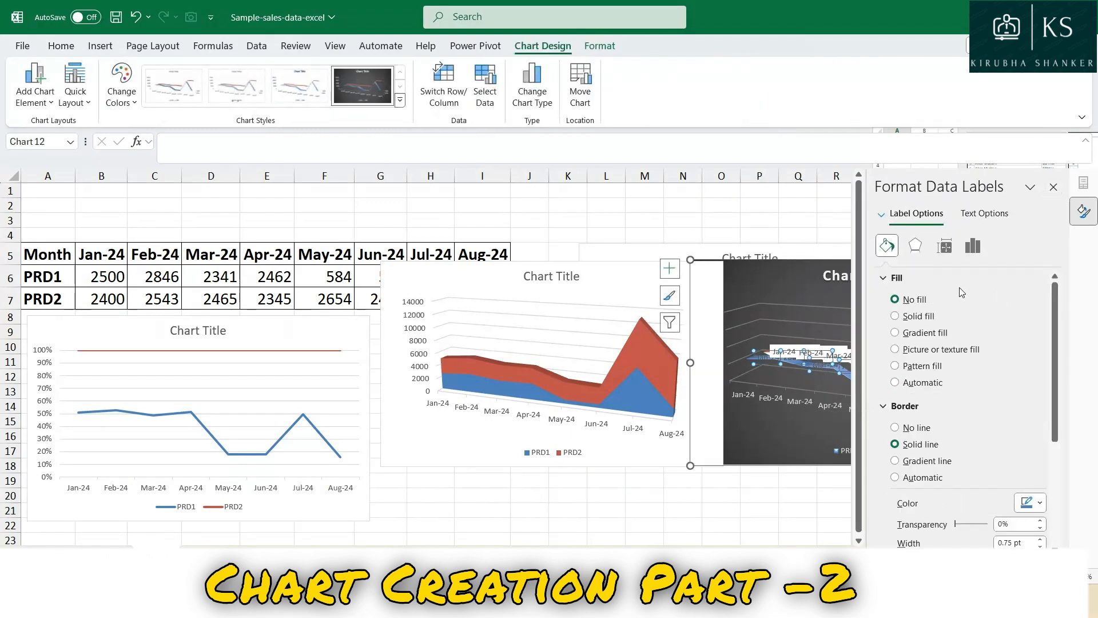
left_click(1053, 187)
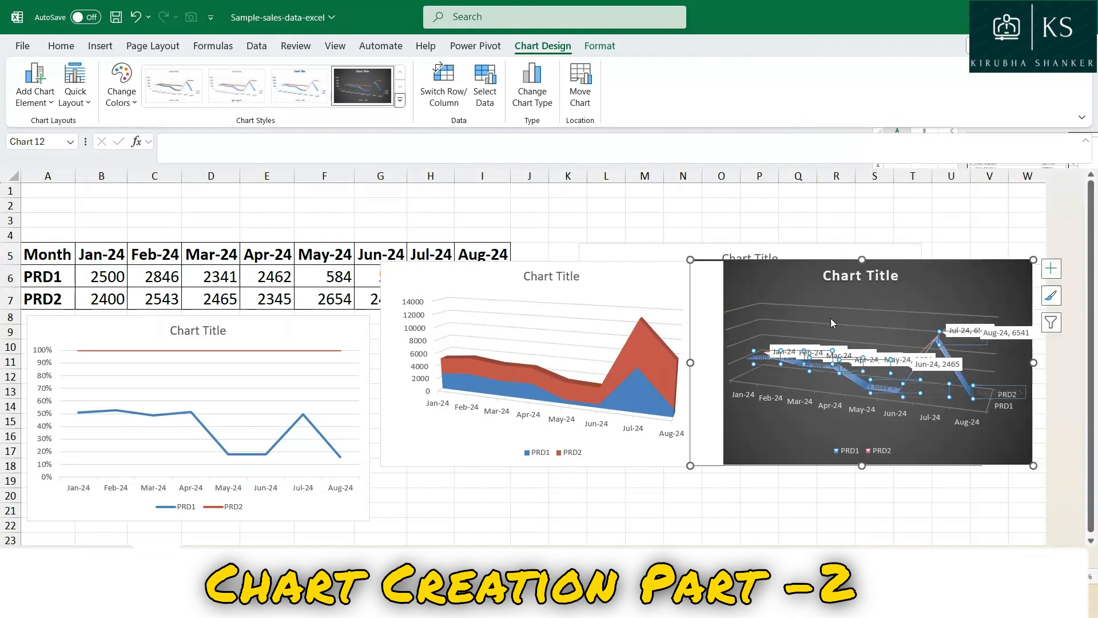
Shift the dark 3-D Line chart slightly left and down, so it starts at column M.
left_click(821, 266)
left_click_drag(821, 266, 775, 276)
left_click(823, 369)
left_click_drag(1013, 375, 1002, 374)
Open the formatting options of the PRD2 data labels in the dark 3-D Line chart and examine the label contents and number format.
left_click(953, 362)
left_click(917, 343)
right_click(917, 343)
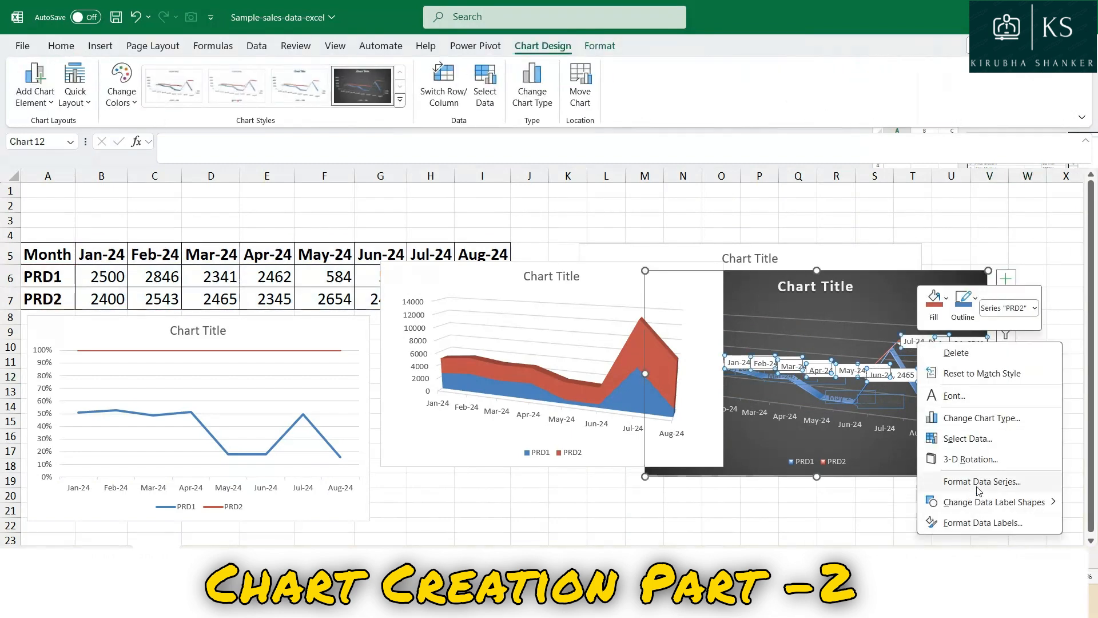
left_click(979, 522)
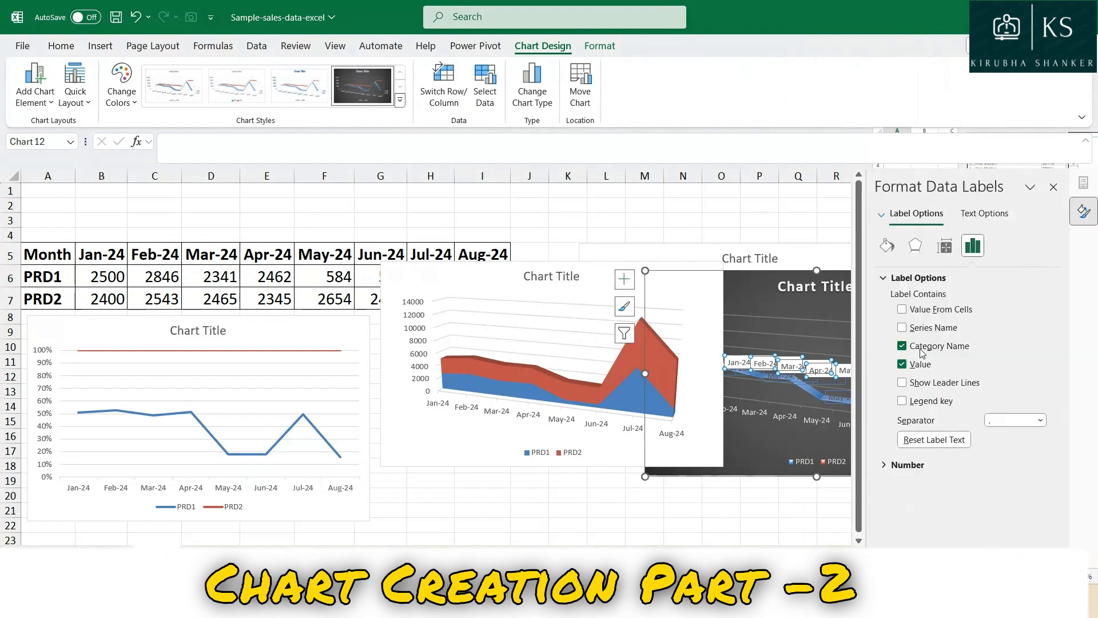
left_click(922, 444)
left_click(891, 466)
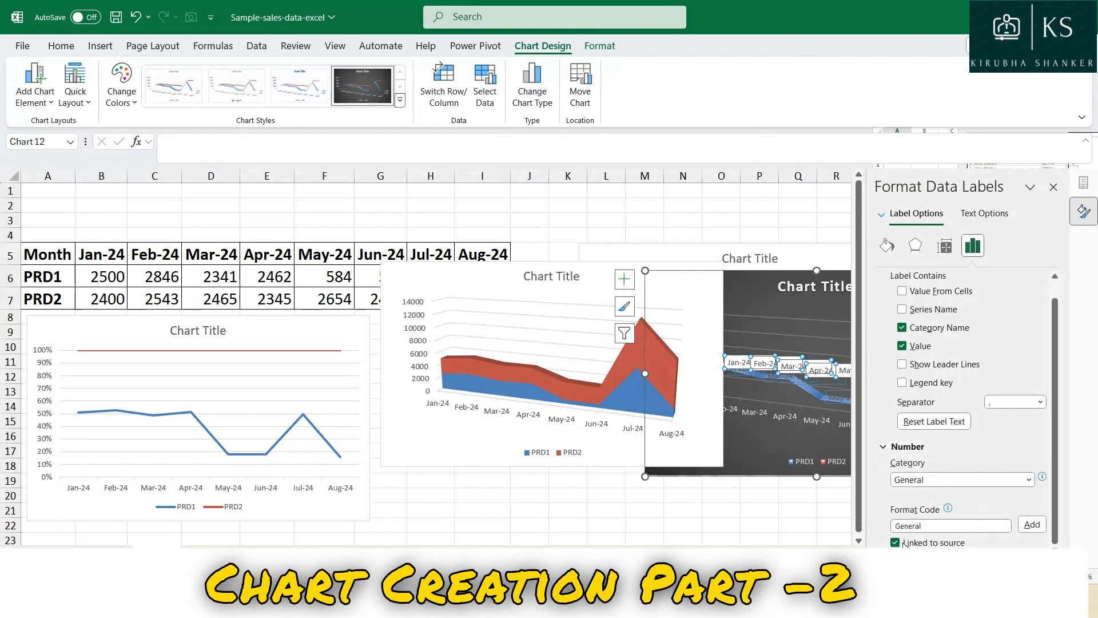
Give the text of the PRD2 data labels in the dark 3-D Line chart a Solid line outline.
left_click(984, 214)
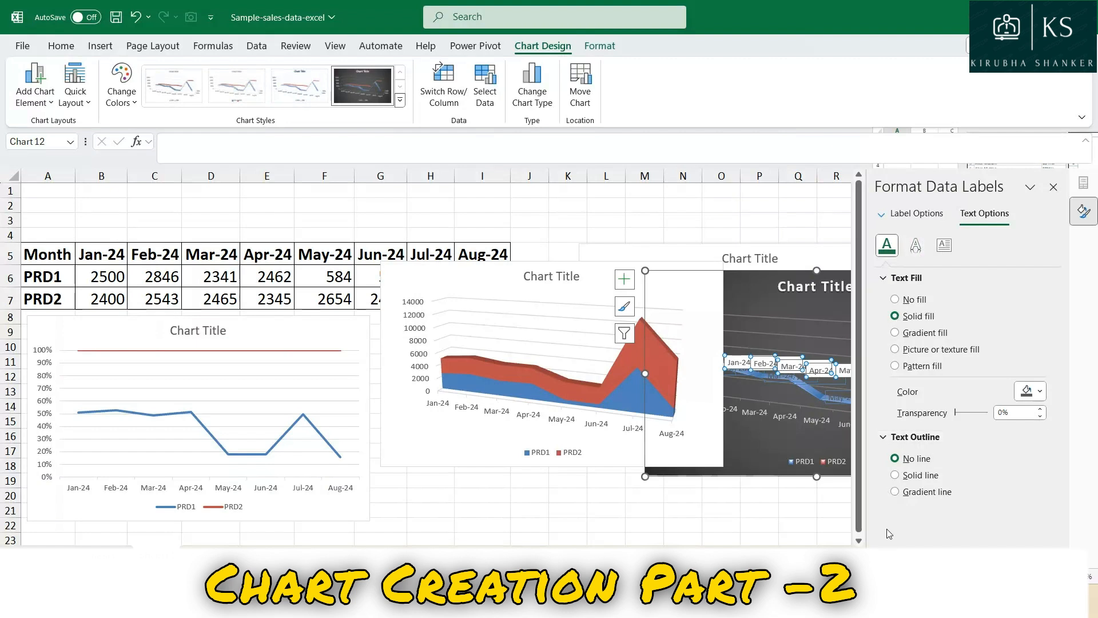
left_click(897, 476)
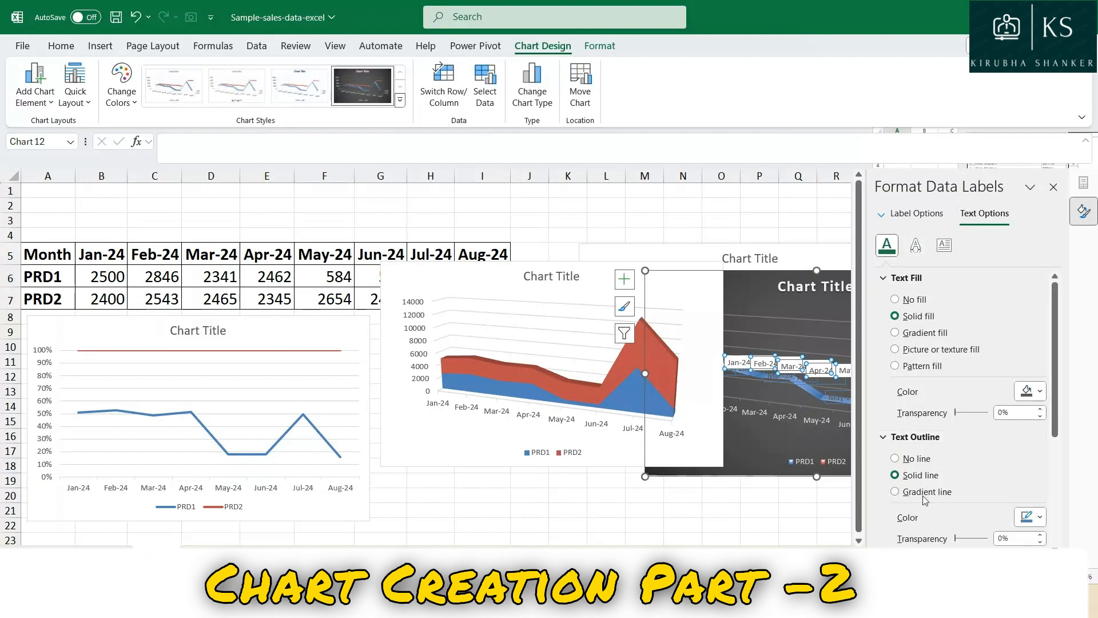
left_click(916, 245)
left_click(945, 245)
left_click(916, 245)
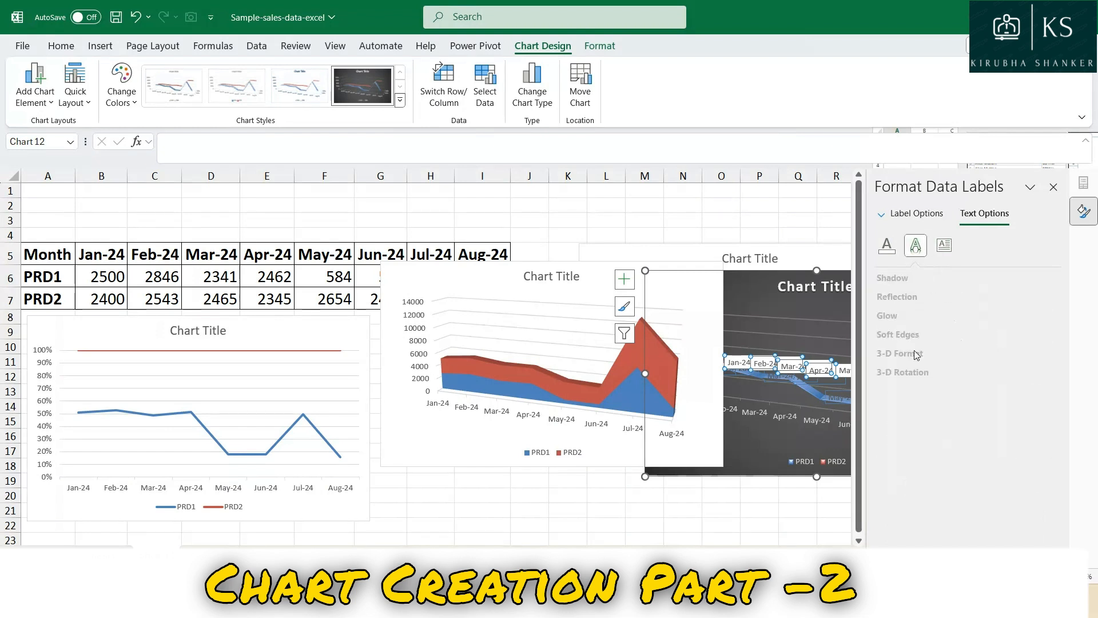
Add data labels to the PRD2 series of the 3-D stacked area chart.
left_click(803, 413)
left_click(661, 287)
left_click(478, 382)
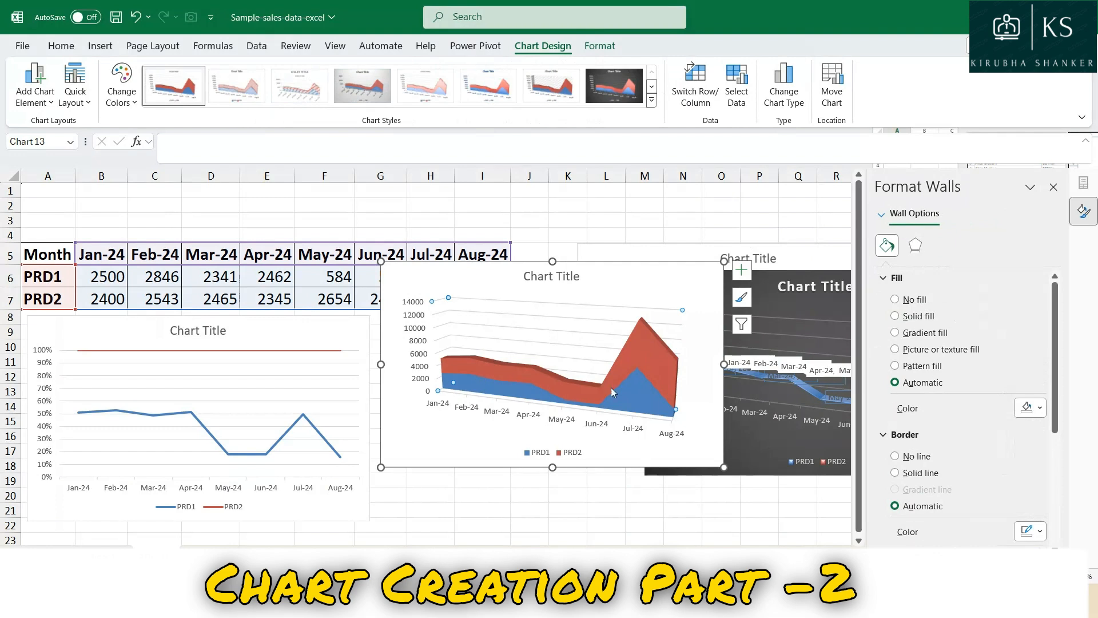
left_click(544, 382)
right_click(544, 382)
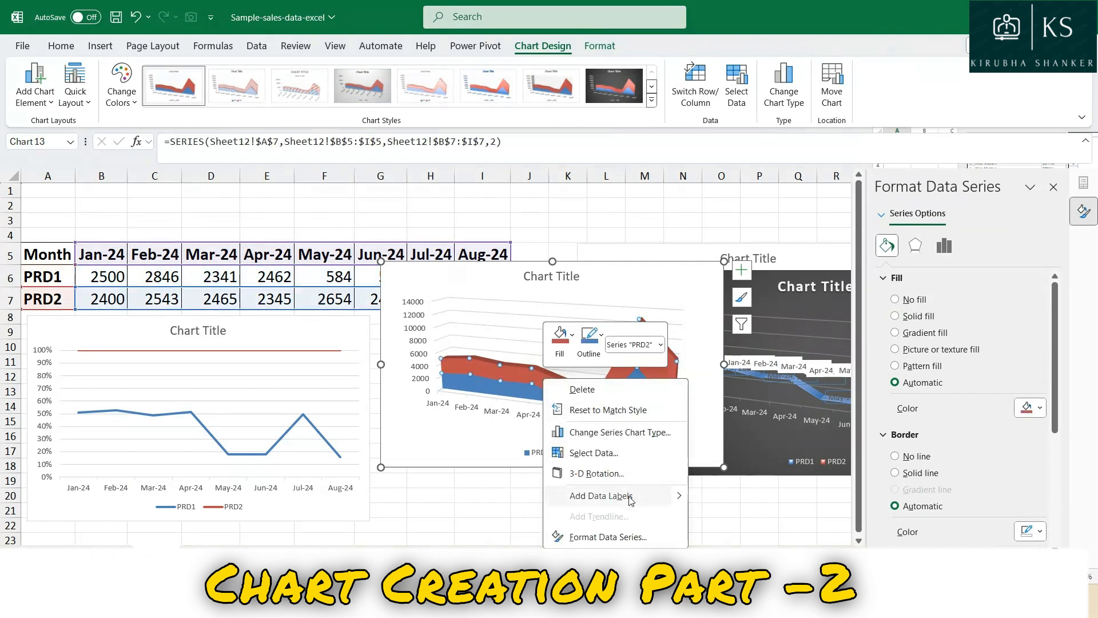
left_click(601, 495)
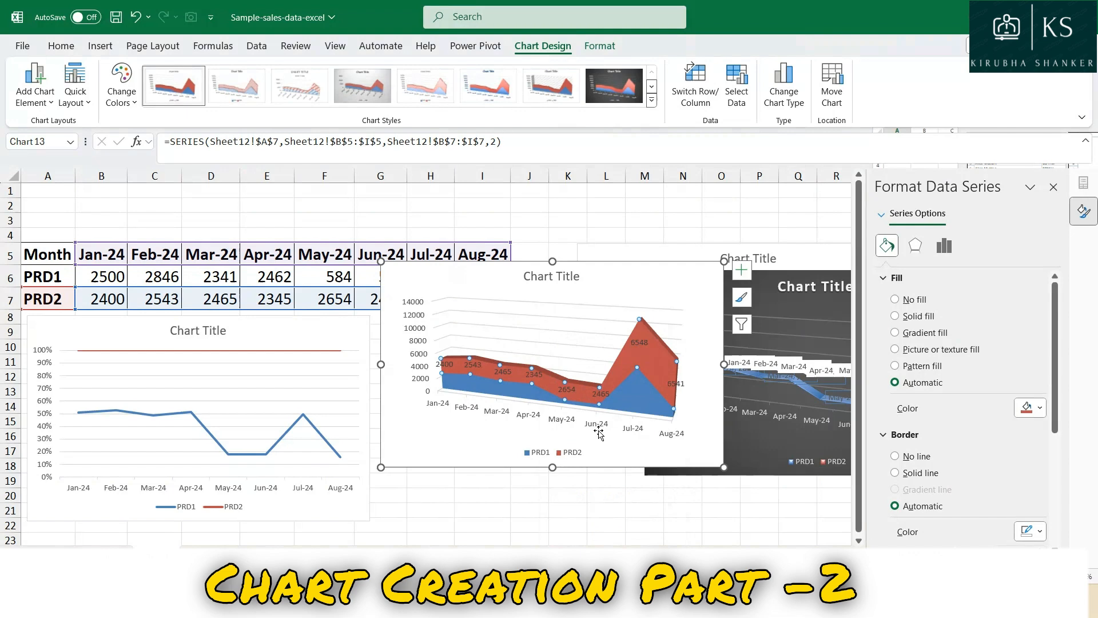
Format the text of the area chart's PRD2 data labels with a Gradient fill and close the formatting pane.
left_click(563, 391)
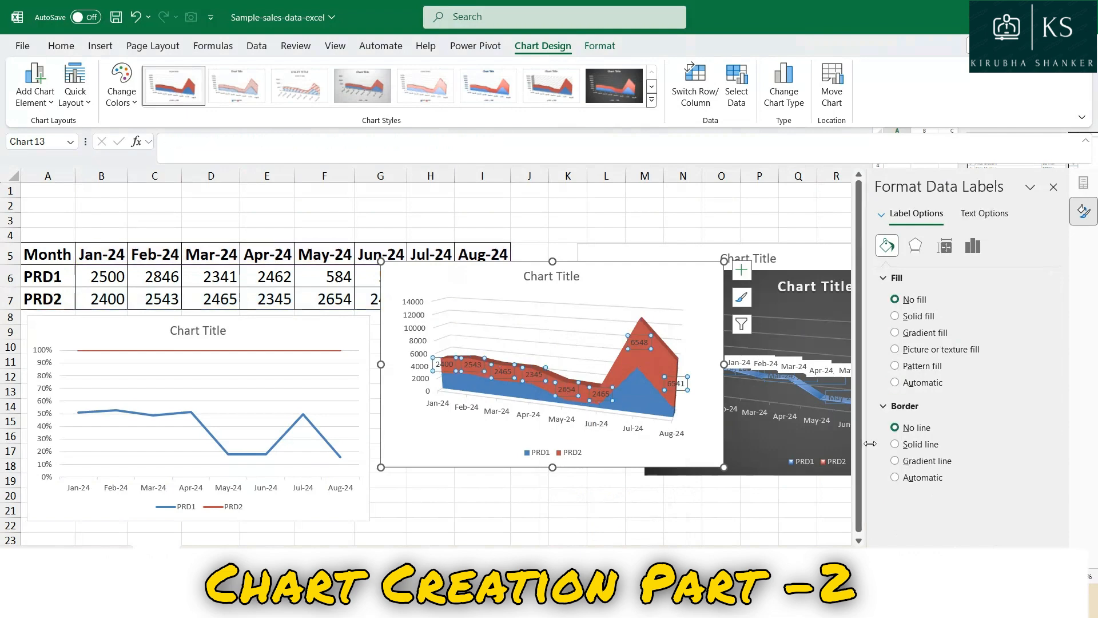
left_click(916, 245)
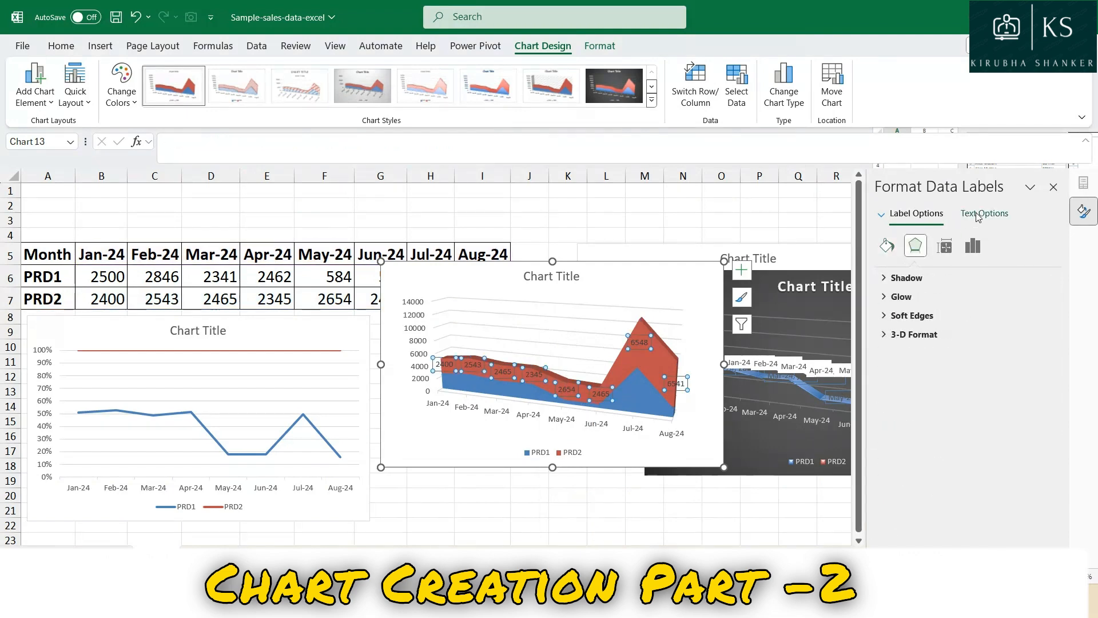
left_click(985, 213)
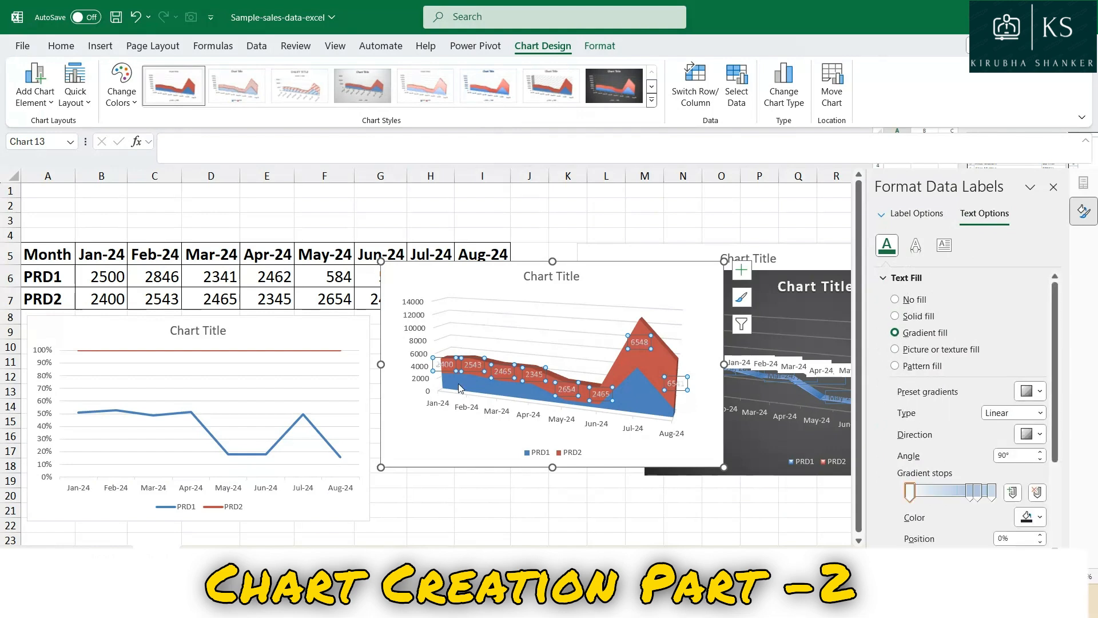
left_click(1054, 185)
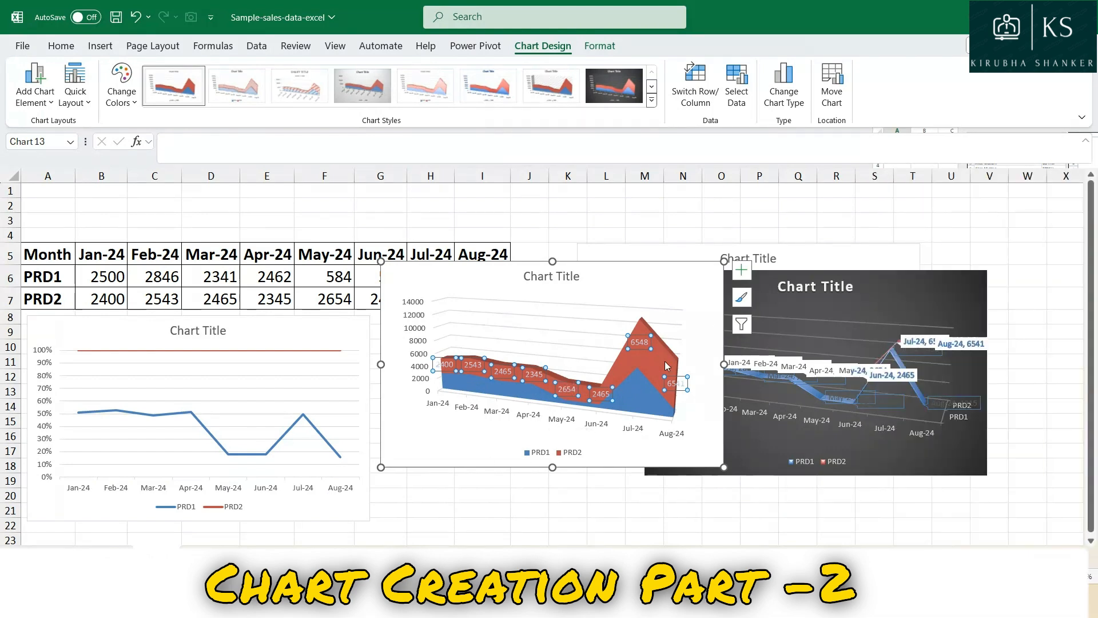
Move the 3-D stacked area chart below the data table, so it starts in column E at about row 9.
left_click(640, 341)
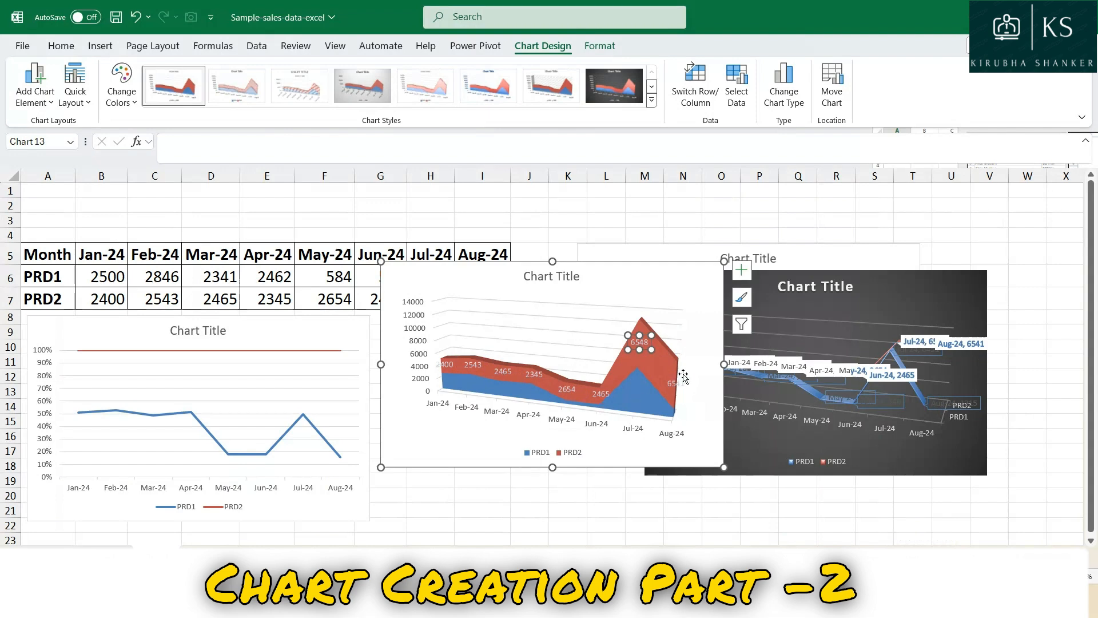
left_click(897, 381)
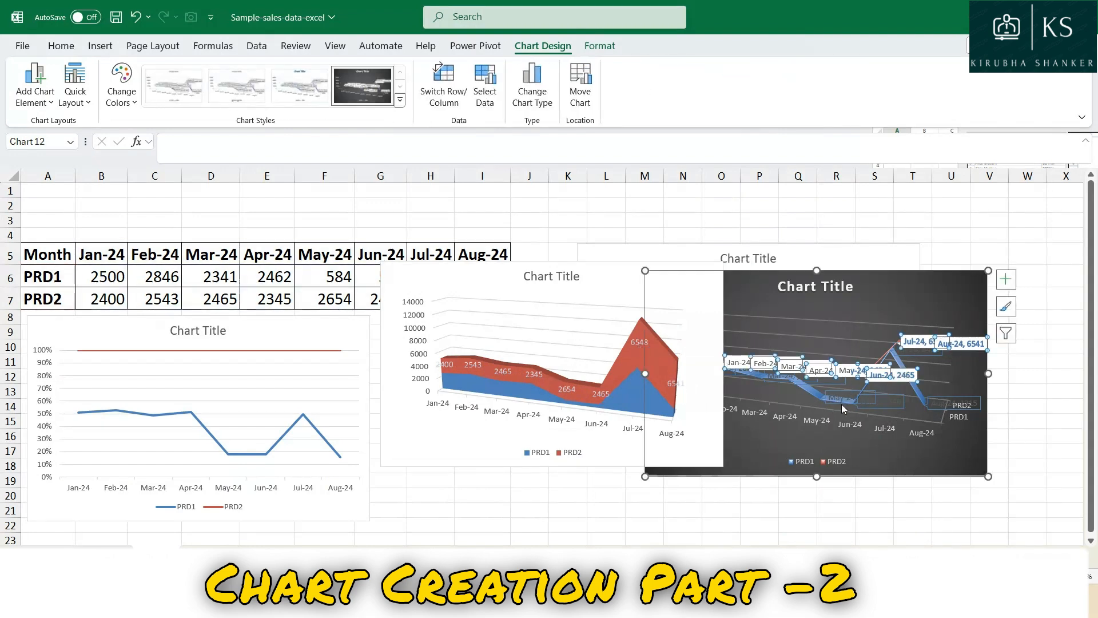
left_click(522, 358)
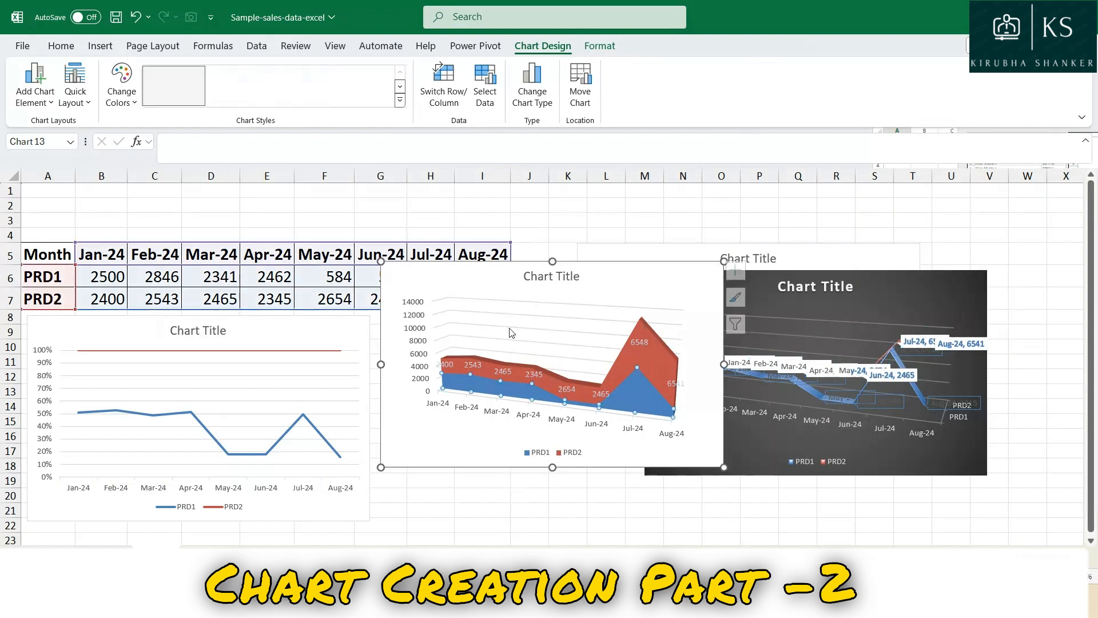
left_click_drag(497, 268, 370, 333)
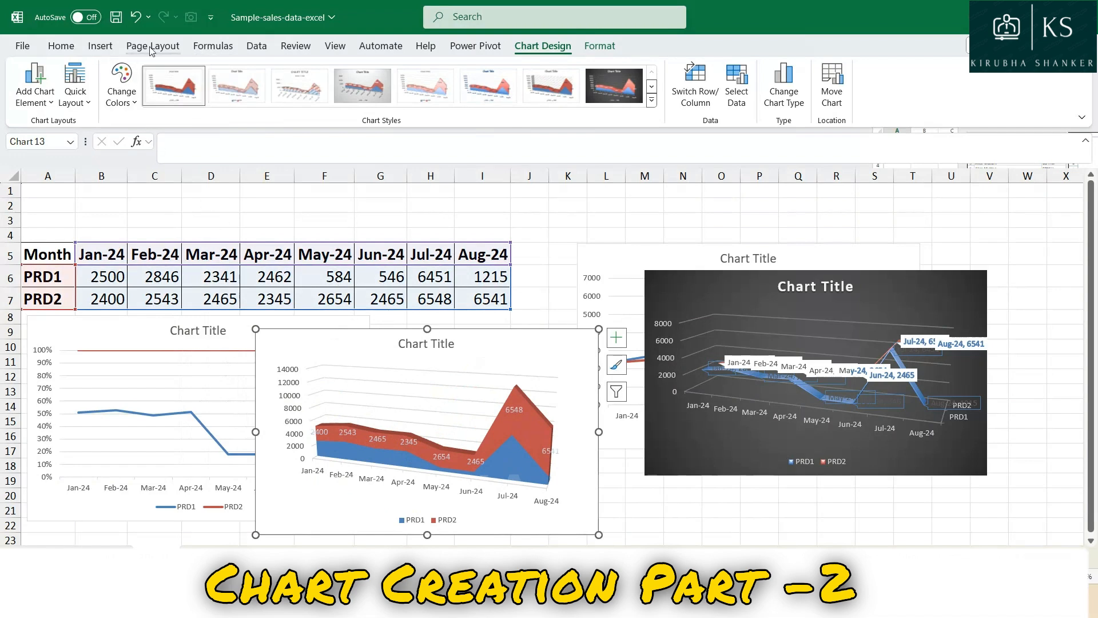
Bring up the chart insertion options for the monthly sales data.
left_click(100, 46)
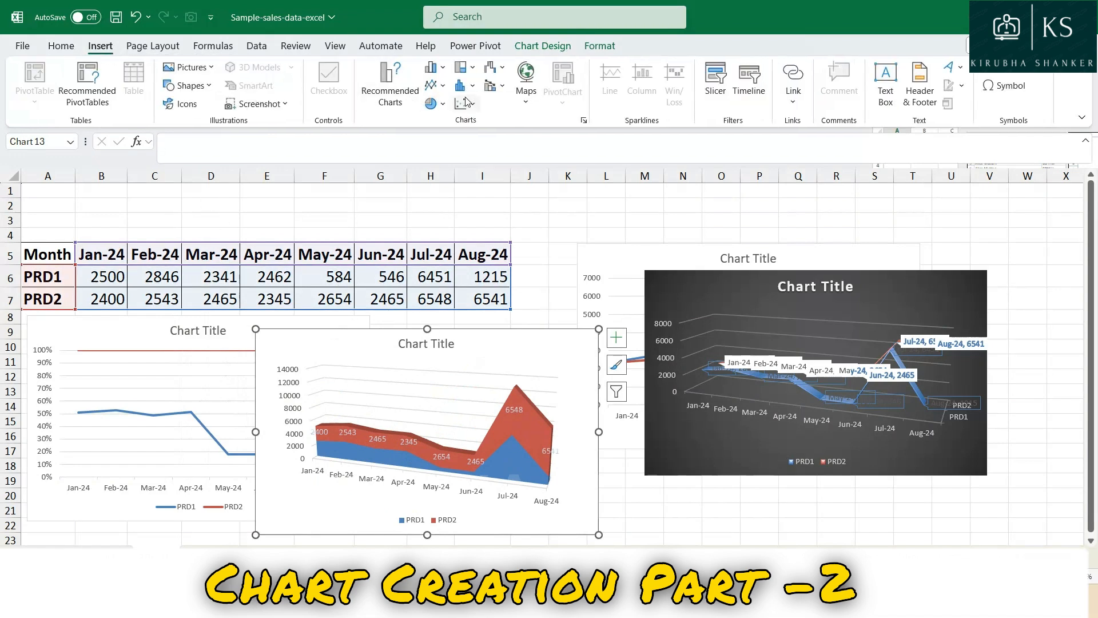